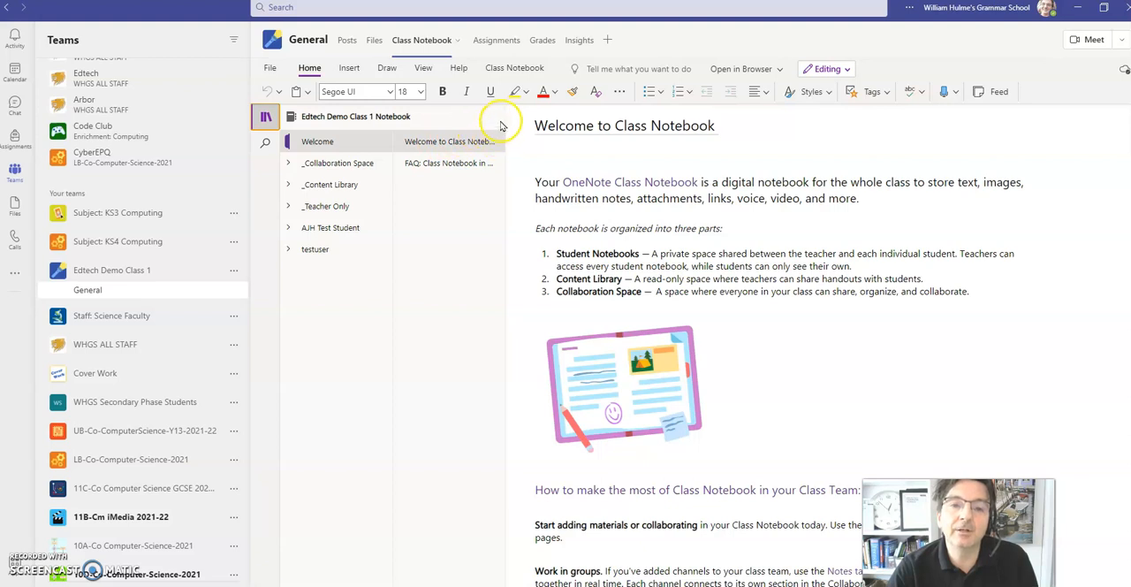
Step: Open the class notebook in the OneNote desktop app and switch to the Edtech Demo Class 1 Notebook
{"action": "left_click", "coordinate": [765, 71]}
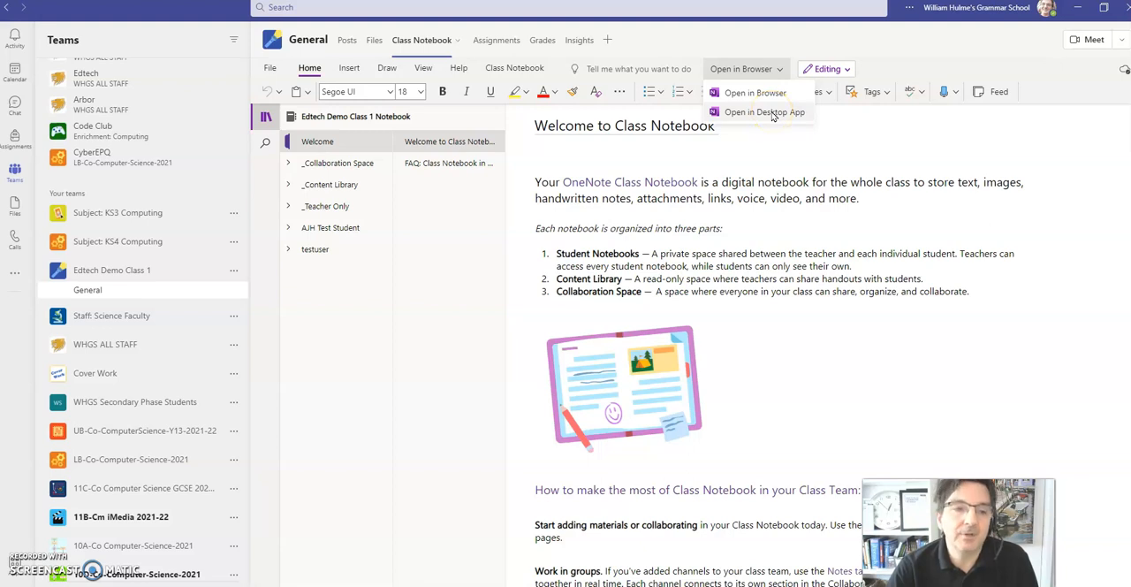
{"action": "left_click", "coordinate": [765, 112]}
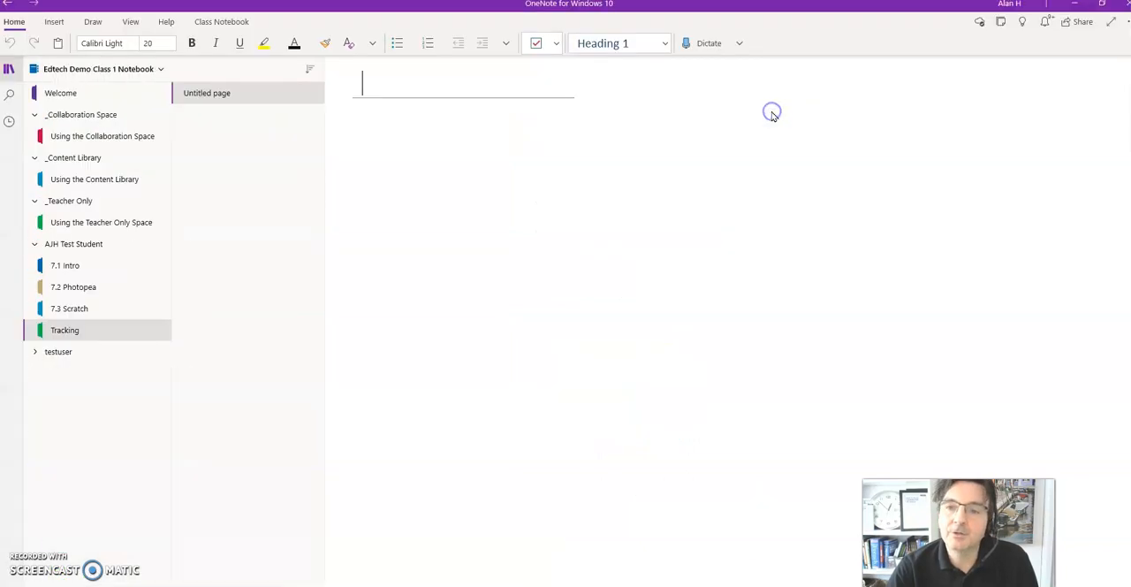
{"action": "left_click", "coordinate": [366, 133]}
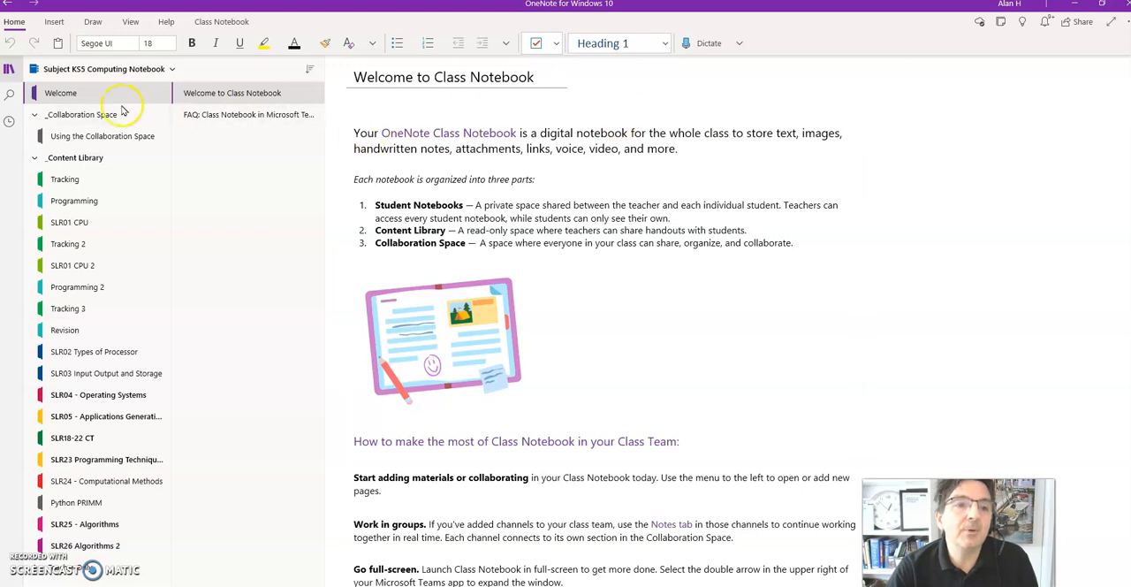
{"action": "left_click", "coordinate": [71, 73]}
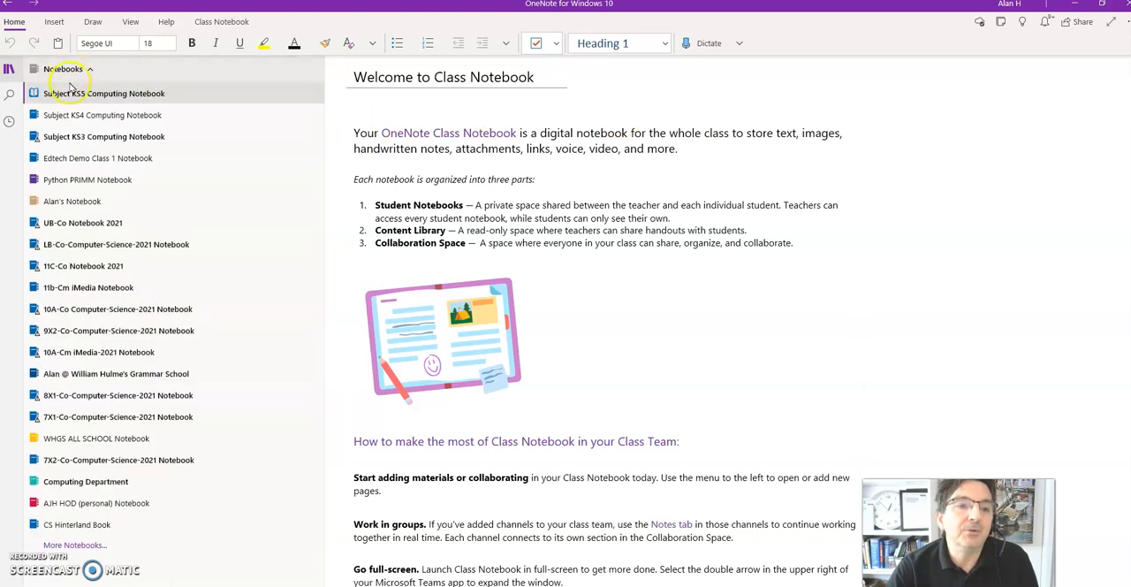
{"action": "left_click", "coordinate": [74, 156]}
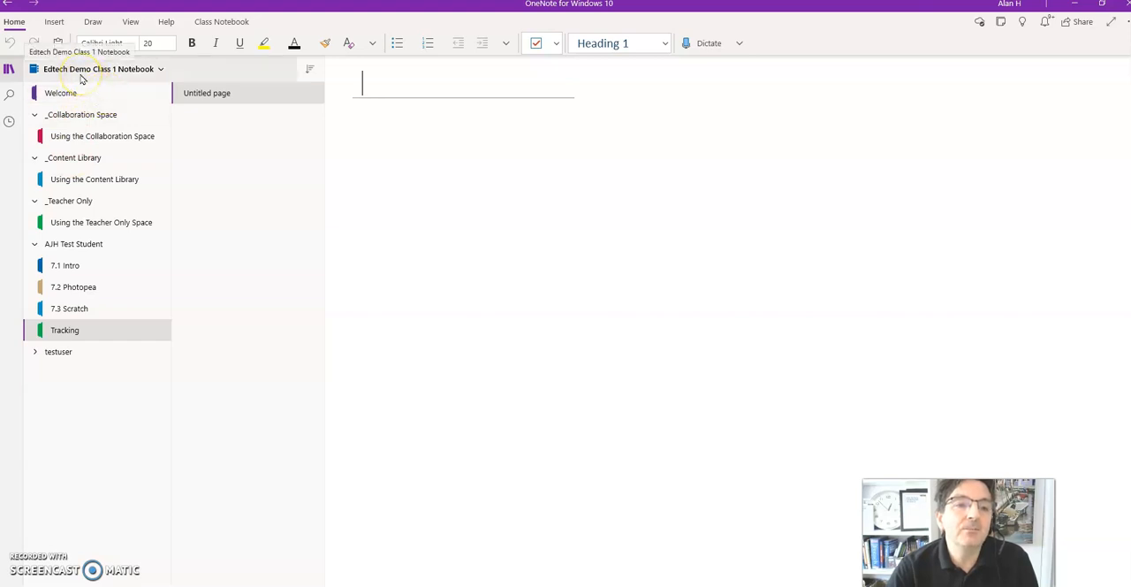
Step: Collapse the Collaboration Space, Content Library, Teacher Only and AJH Test Student section groups
{"action": "left_click", "coordinate": [35, 116]}
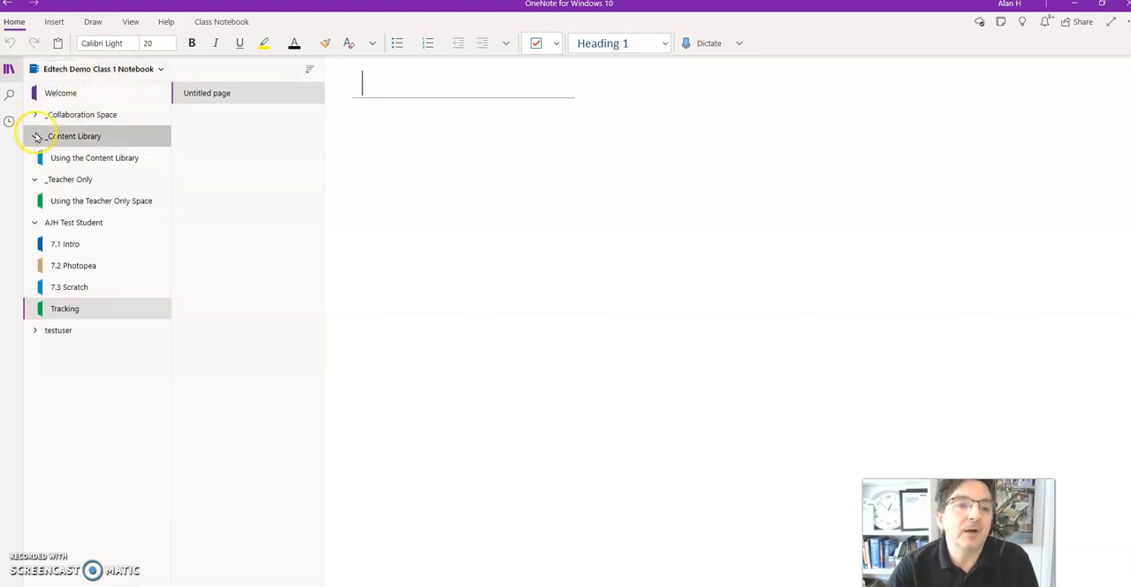
{"action": "left_click", "coordinate": [35, 141]}
{"action": "left_click", "coordinate": [35, 157]}
{"action": "left_click", "coordinate": [36, 179]}
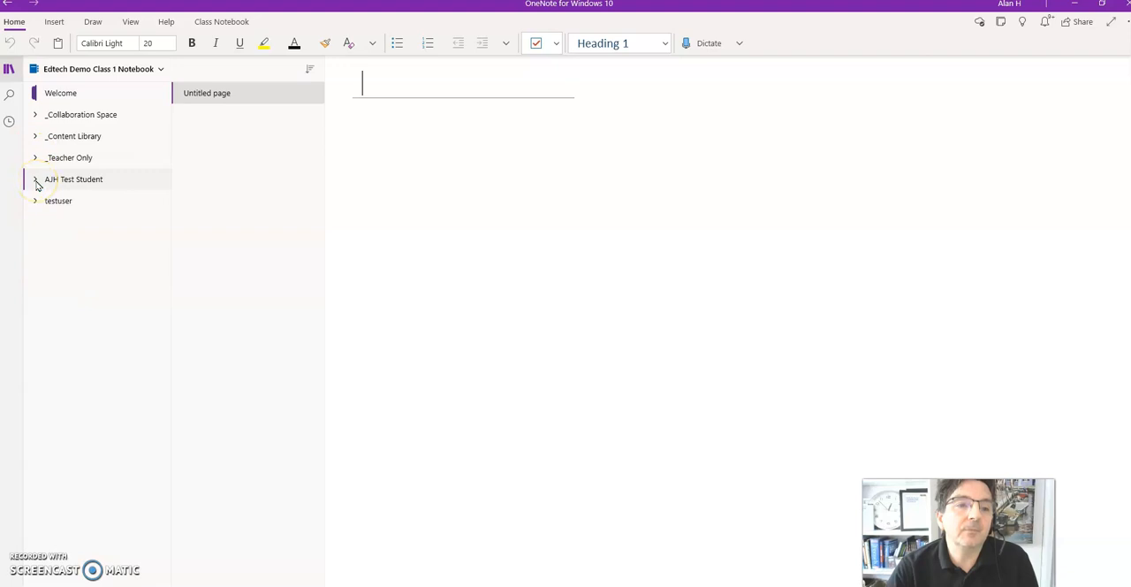
Step: Examine the introductory pages of the Collaboration Space, Content Library and Teacher Only section groups
{"action": "left_click", "coordinate": [36, 115]}
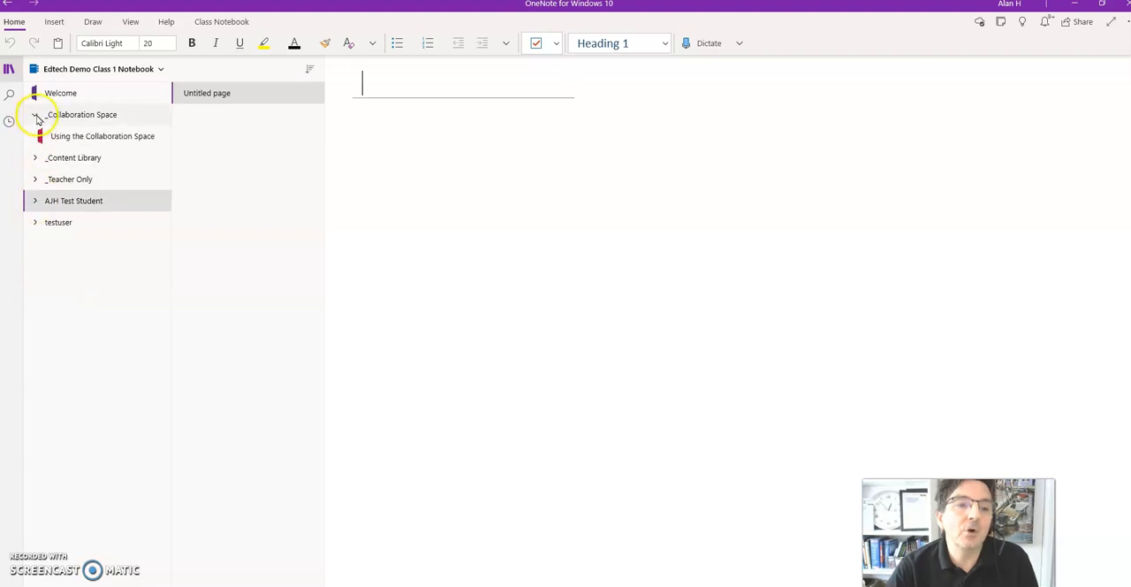
{"action": "left_click", "coordinate": [100, 140]}
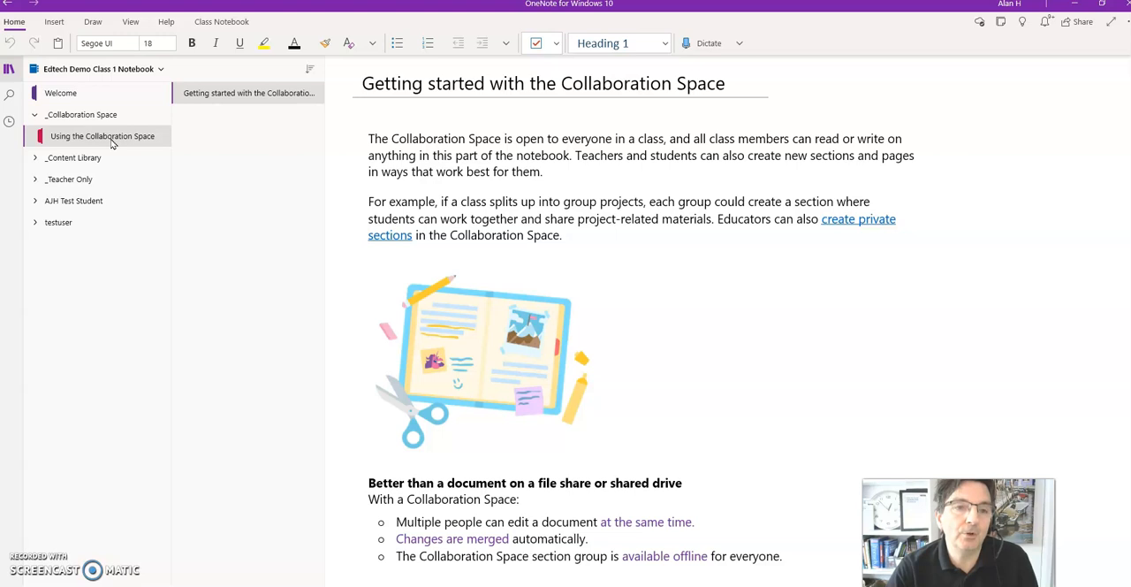
{"action": "left_click", "coordinate": [65, 161]}
{"action": "left_click", "coordinate": [84, 181]}
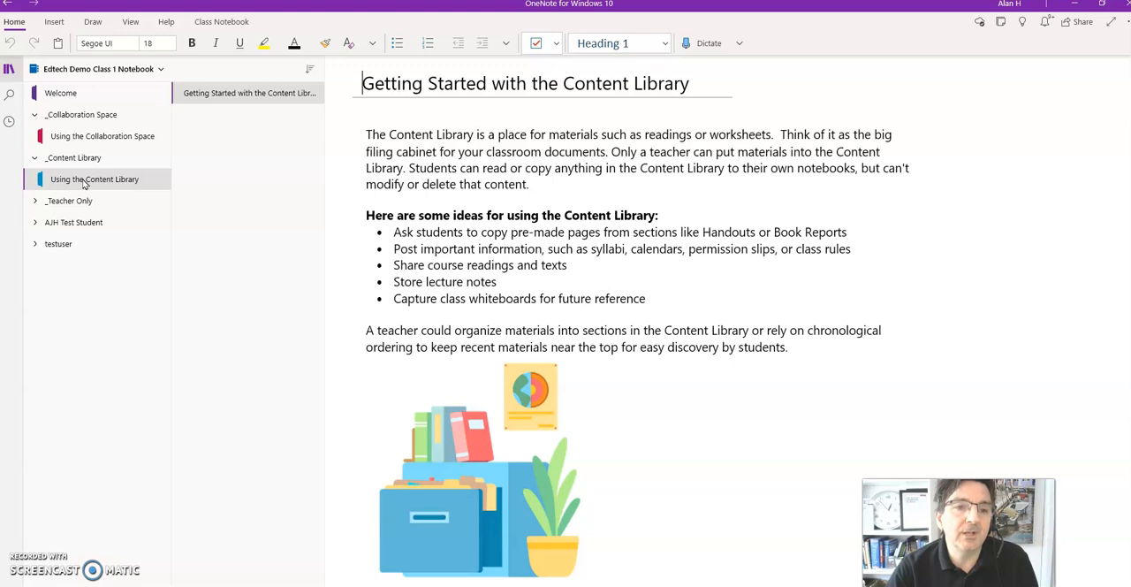
{"action": "left_click", "coordinate": [78, 202]}
{"action": "left_click", "coordinate": [111, 226]}
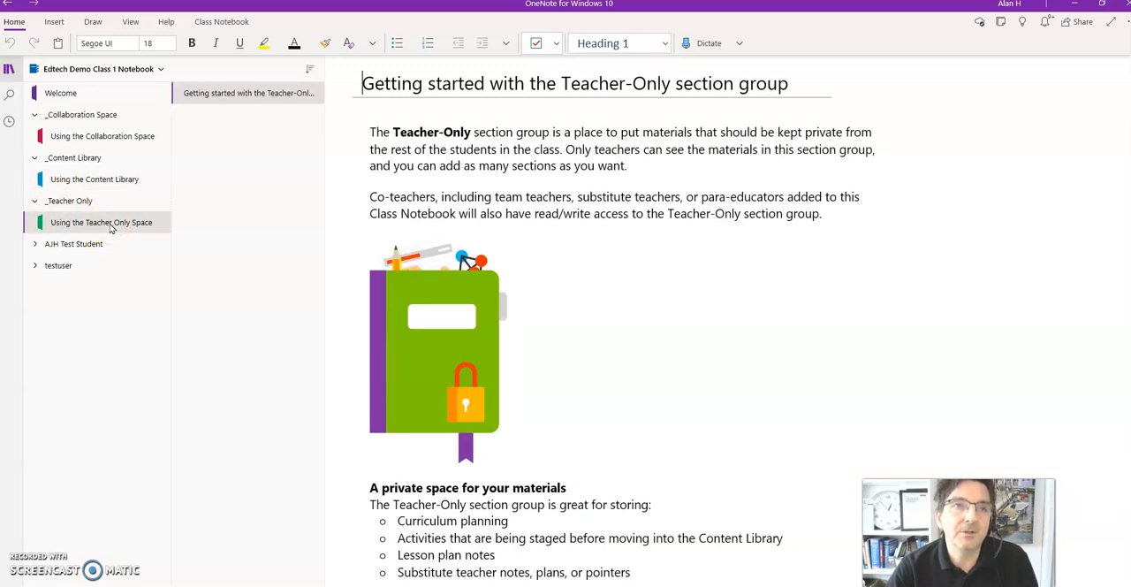
Step: Expand both student section groups and view the 7.1 Intro section of AJH Test Student
{"action": "left_click", "coordinate": [69, 245]}
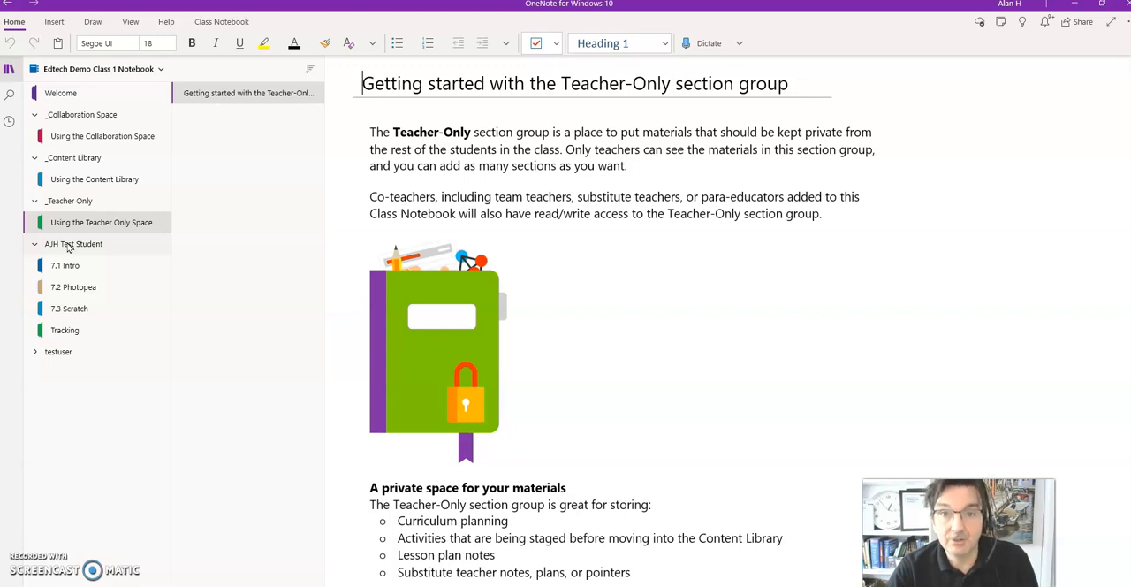
{"action": "left_click", "coordinate": [56, 351]}
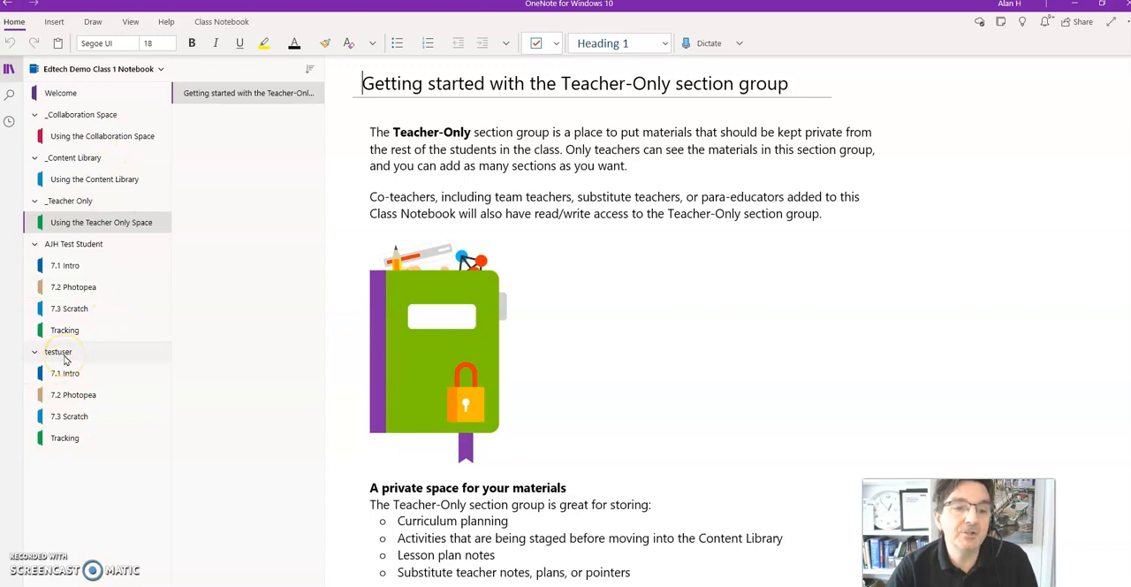
{"action": "left_click", "coordinate": [71, 271]}
{"action": "left_click", "coordinate": [66, 246]}
{"action": "left_click", "coordinate": [66, 247]}
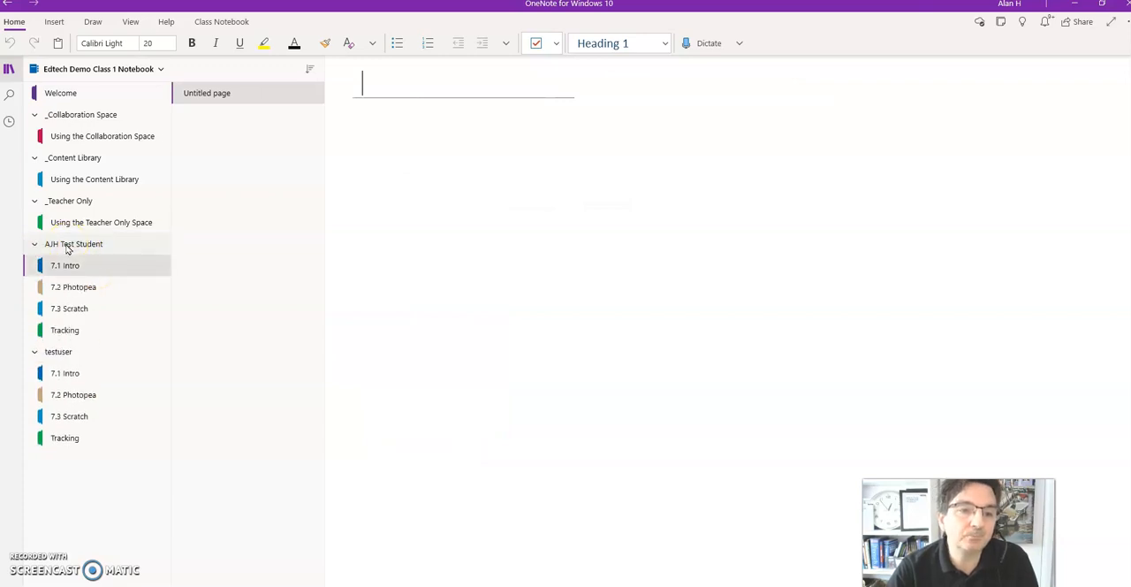
Step: Add a page titled "Lesson 1" with the text "Q 1..." to the Using the Content Library section
{"action": "left_click", "coordinate": [77, 180]}
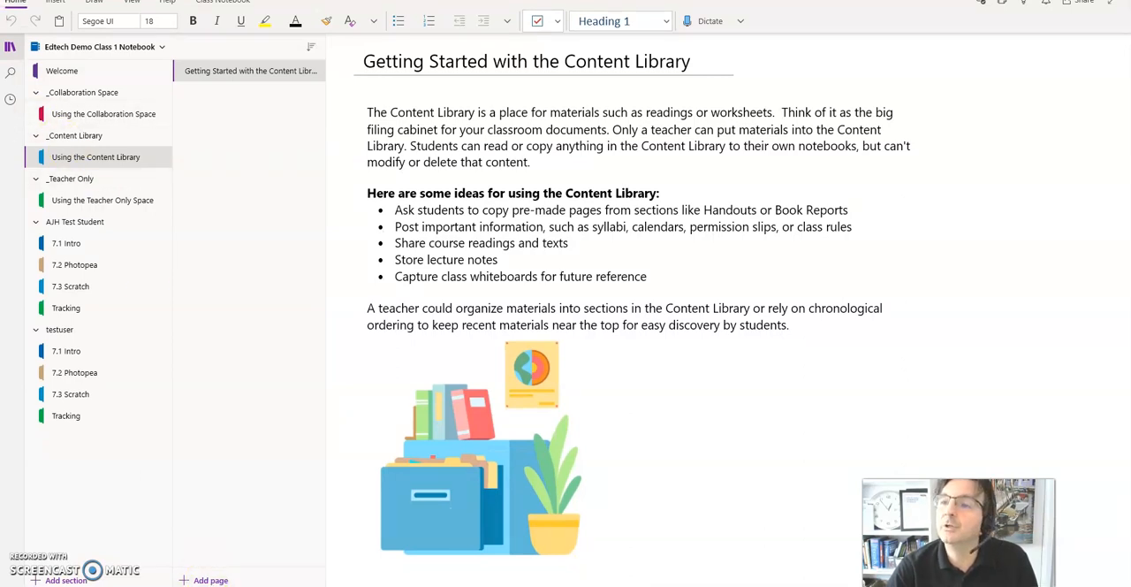
{"action": "left_click", "coordinate": [208, 580]}
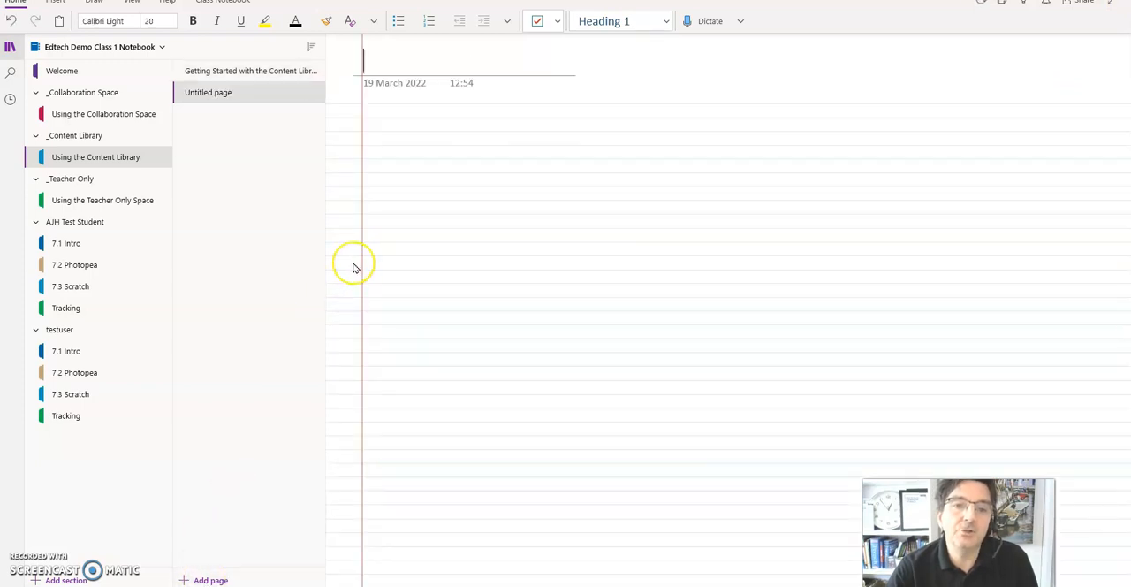
{"action": "type", "text": "Lesson 1"}
{"action": "key", "text": "Return"}
{"action": "type", "text": "Q 1..."}
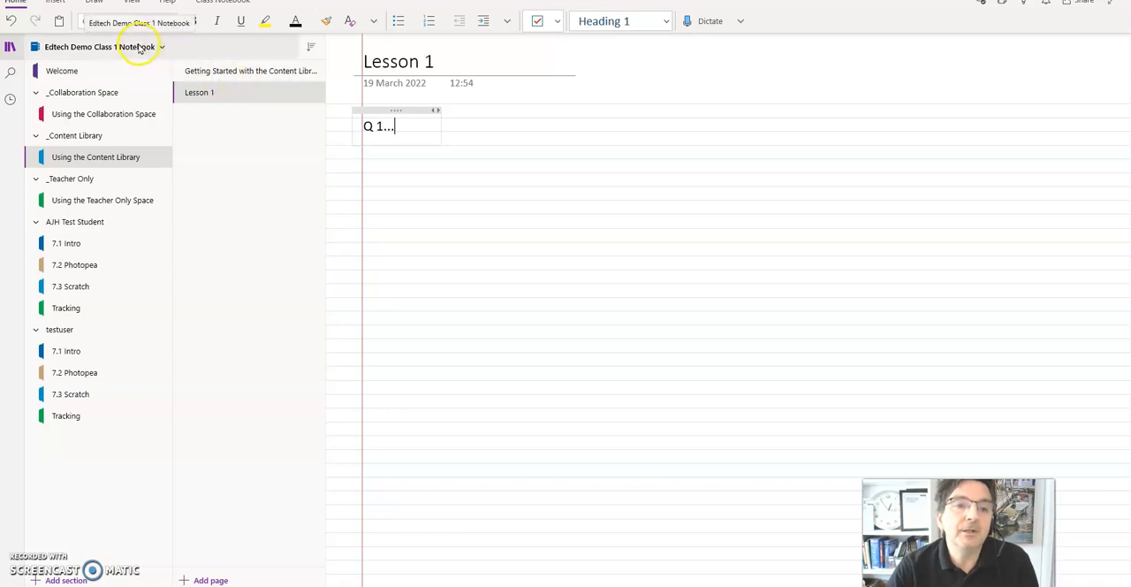
Step: Switch to the Subject KS3 Computing Notebook and view the 7.2.1 Sequencing with Frere Jacques page from its beginning
{"action": "left_click", "coordinate": [84, 47]}
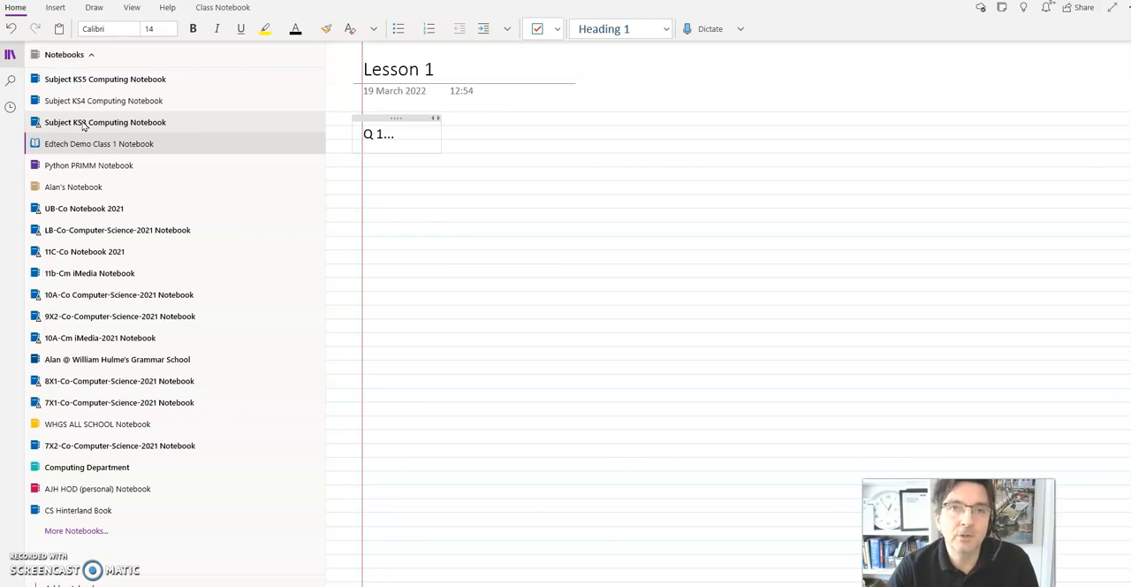
{"action": "left_click", "coordinate": [82, 125]}
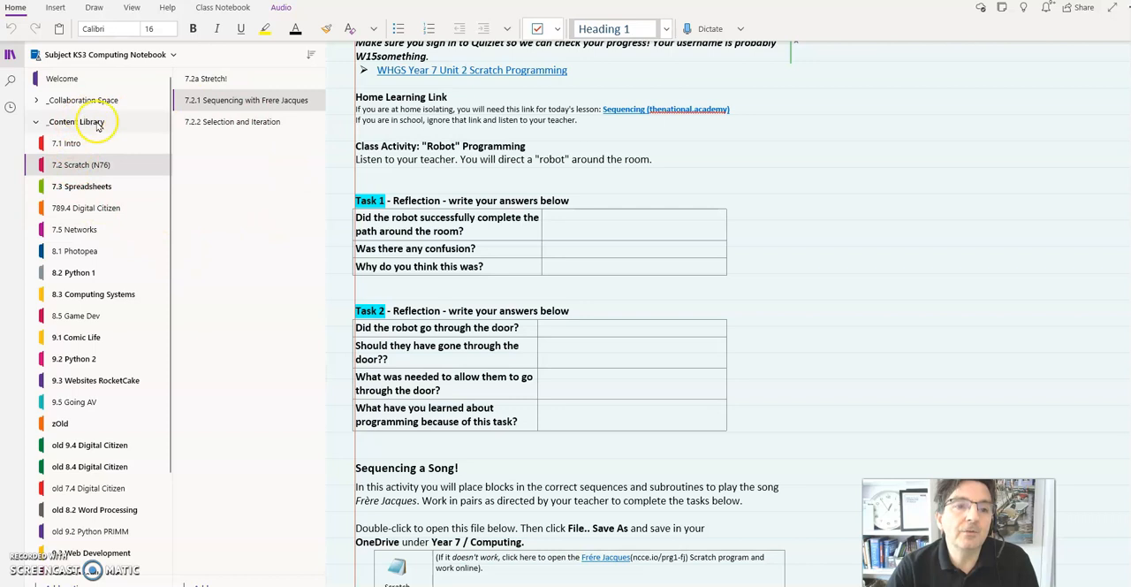
{"action": "scroll", "coordinate": [425, 202], "scroll_direction": "up", "scroll_amount": 2}
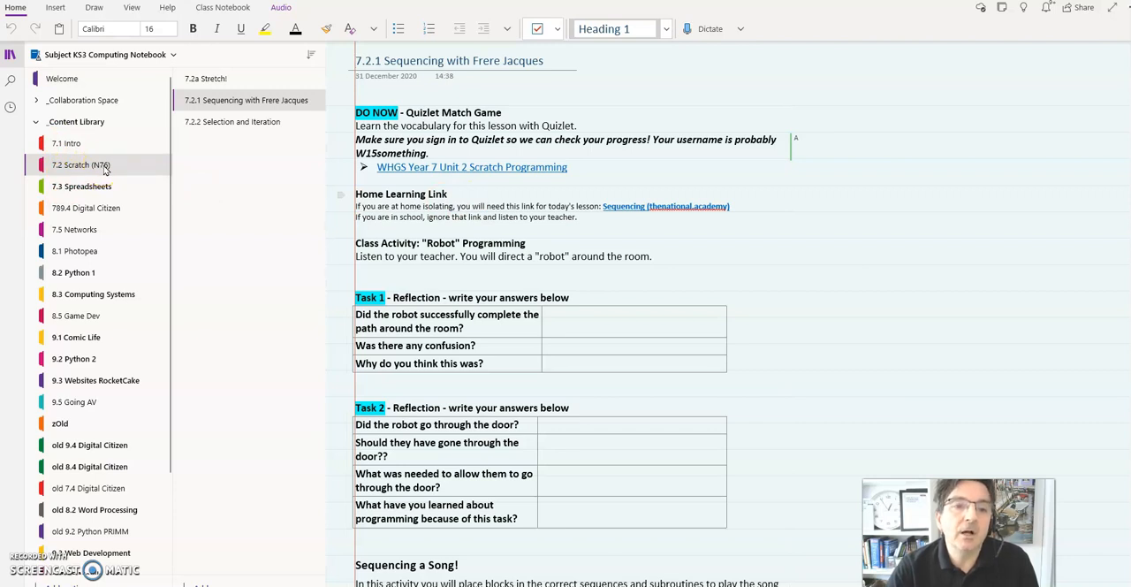
Step: Look through the Stretch, 7.2.1 and 7.2.2 lesson pages in the 7.2 Scratch (N76) section
{"action": "left_click", "coordinate": [209, 79]}
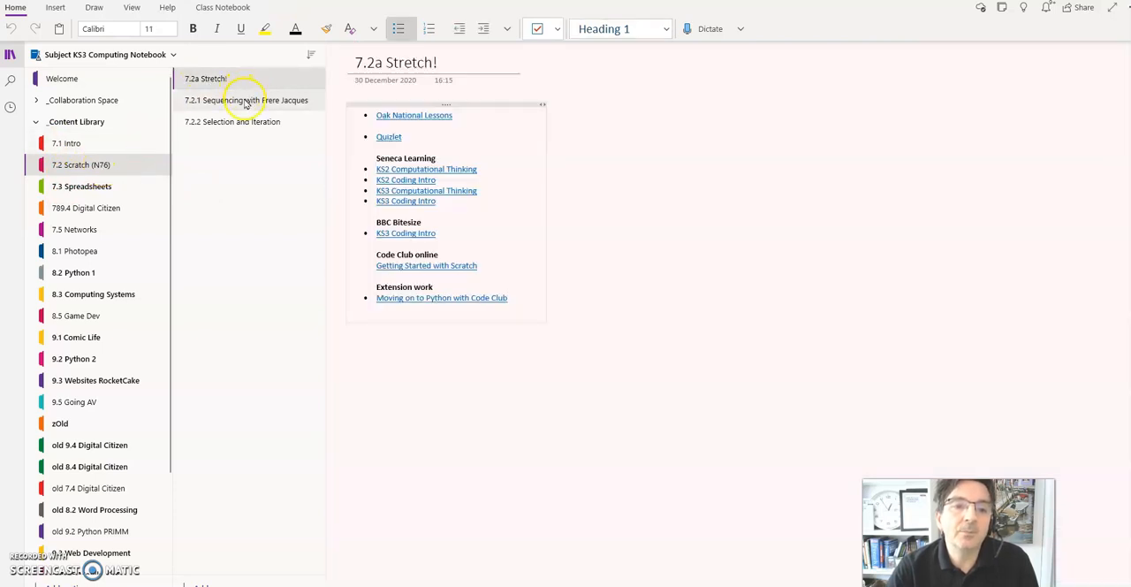
{"action": "left_click", "coordinate": [246, 101]}
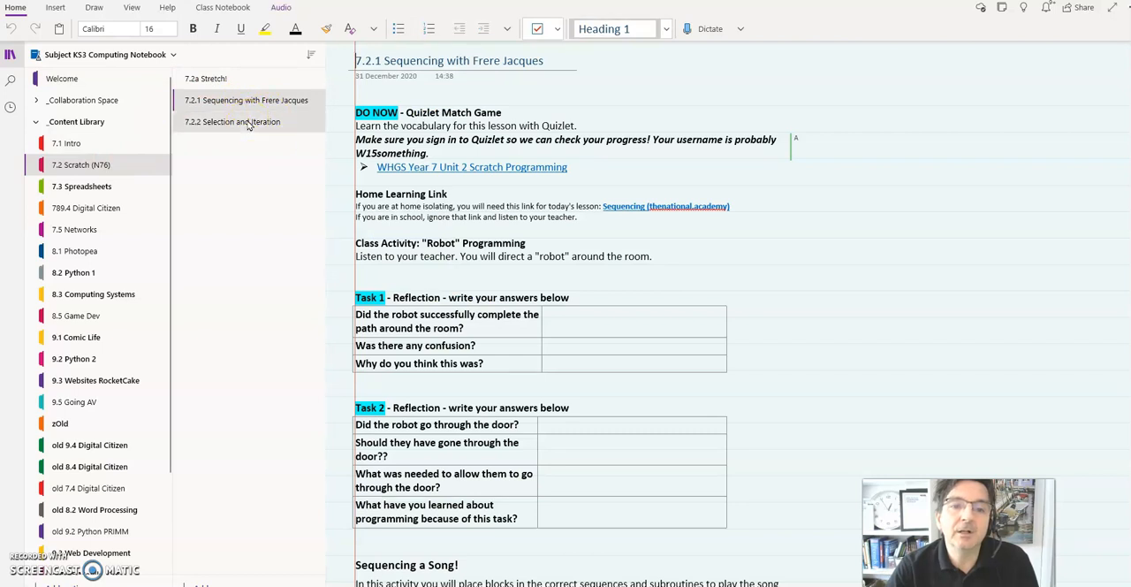
{"action": "left_click", "coordinate": [249, 125]}
{"action": "left_click", "coordinate": [238, 104]}
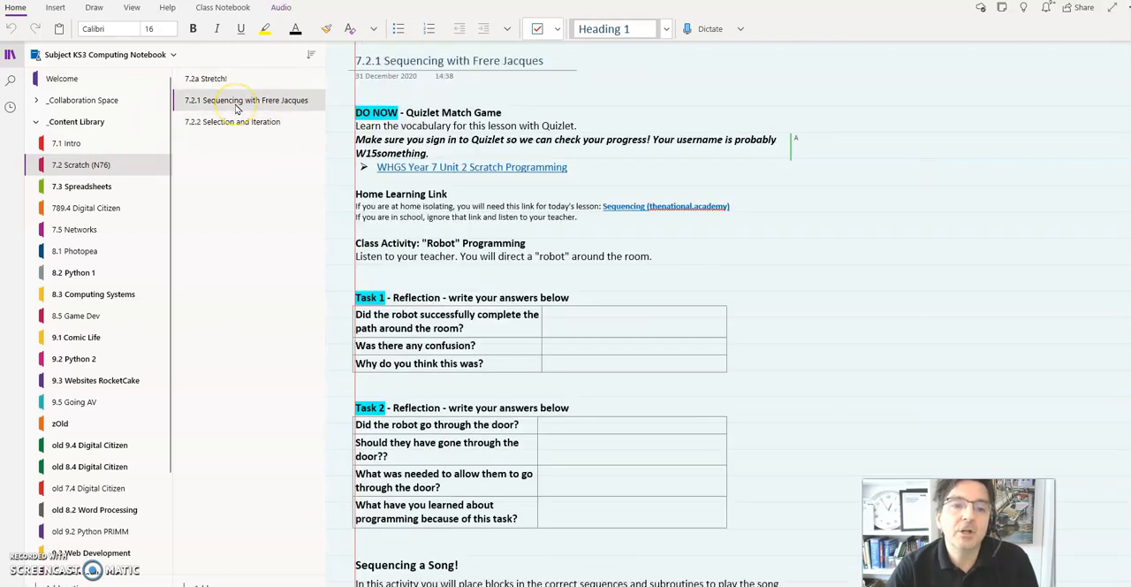
Step: Copy the 7.2 Scratch (N76) section to the Content Library of the Edtech Demo Class 1 Notebook
{"action": "right_click", "coordinate": [73, 171]}
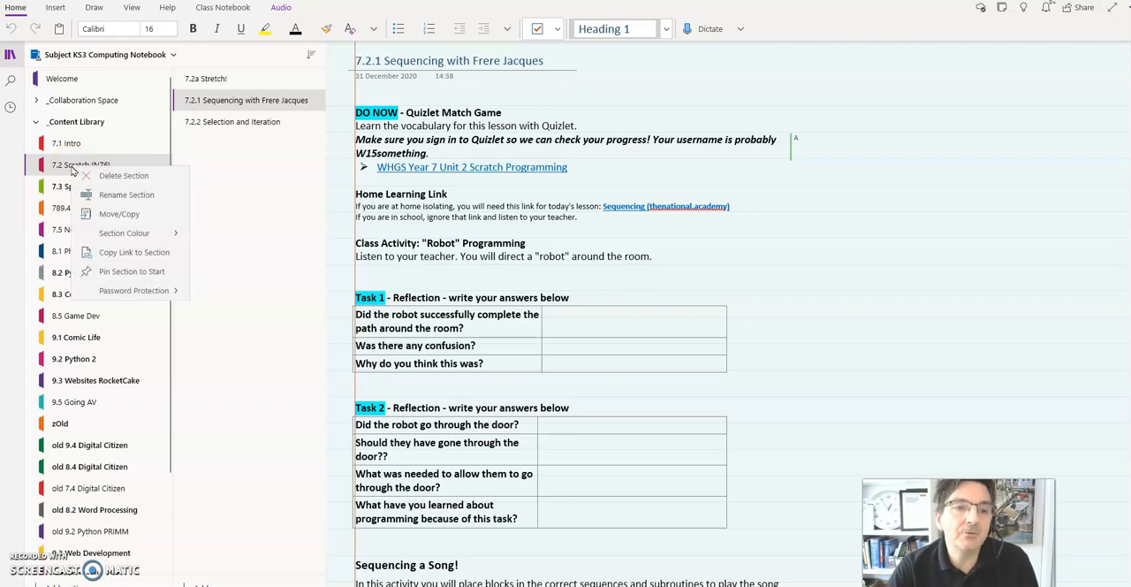
{"action": "left_click", "coordinate": [112, 214]}
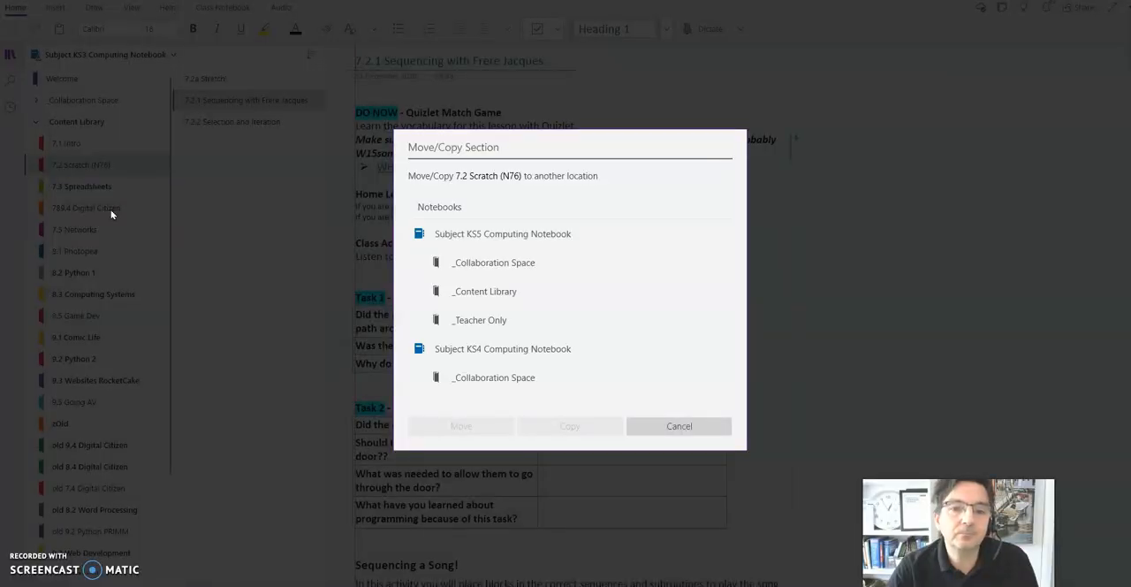
{"action": "scroll", "coordinate": [469, 326], "scroll_direction": "down", "scroll_amount": 5}
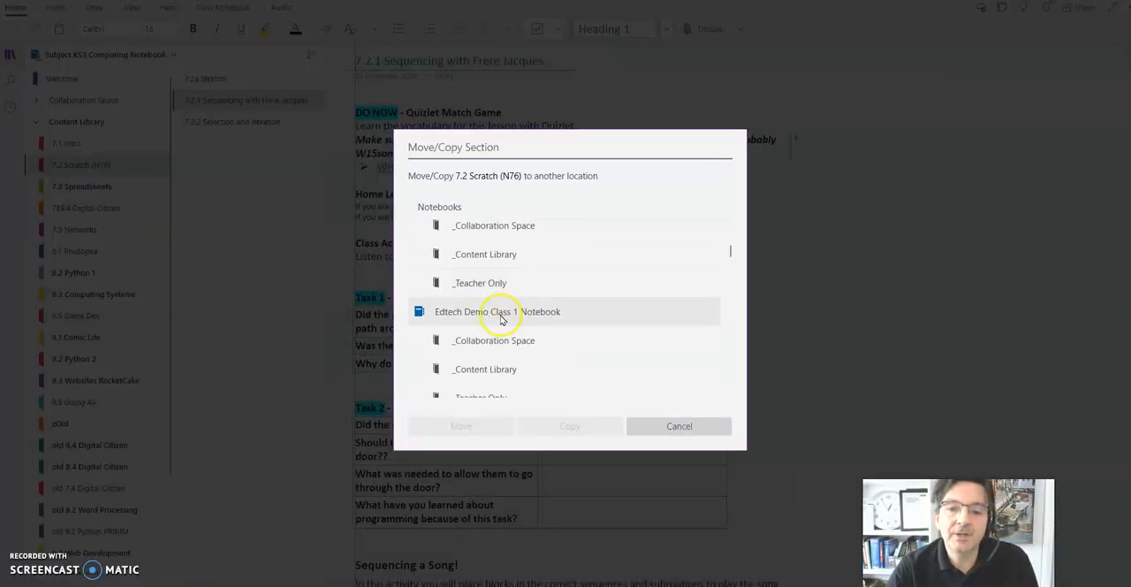
{"action": "scroll", "coordinate": [497, 309], "scroll_direction": "down", "scroll_amount": 1}
{"action": "left_click", "coordinate": [478, 346]}
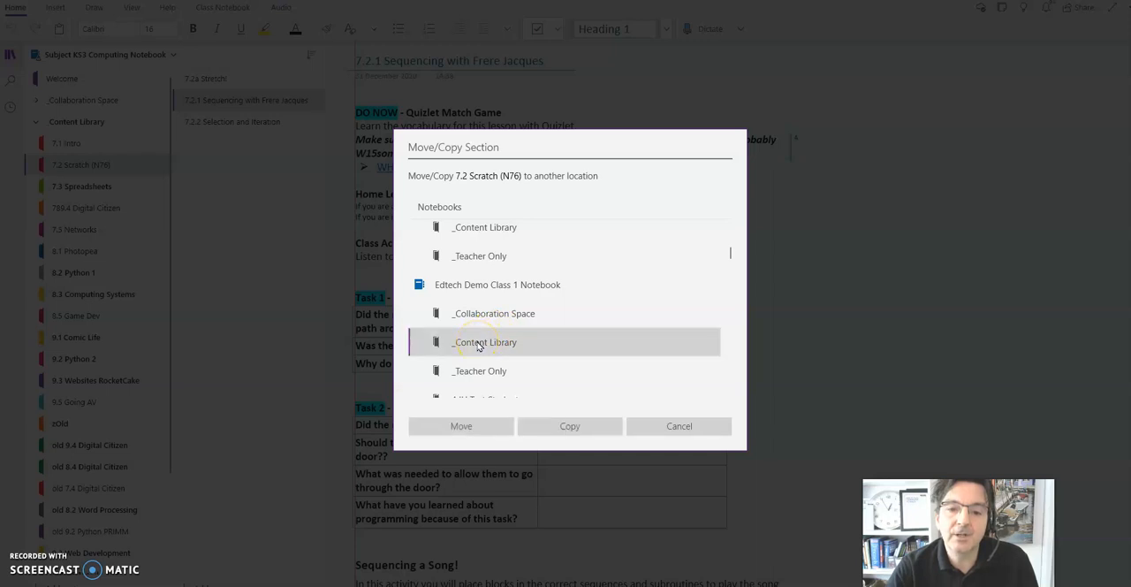
{"action": "left_click", "coordinate": [570, 427]}
{"action": "left_click", "coordinate": [545, 279]}
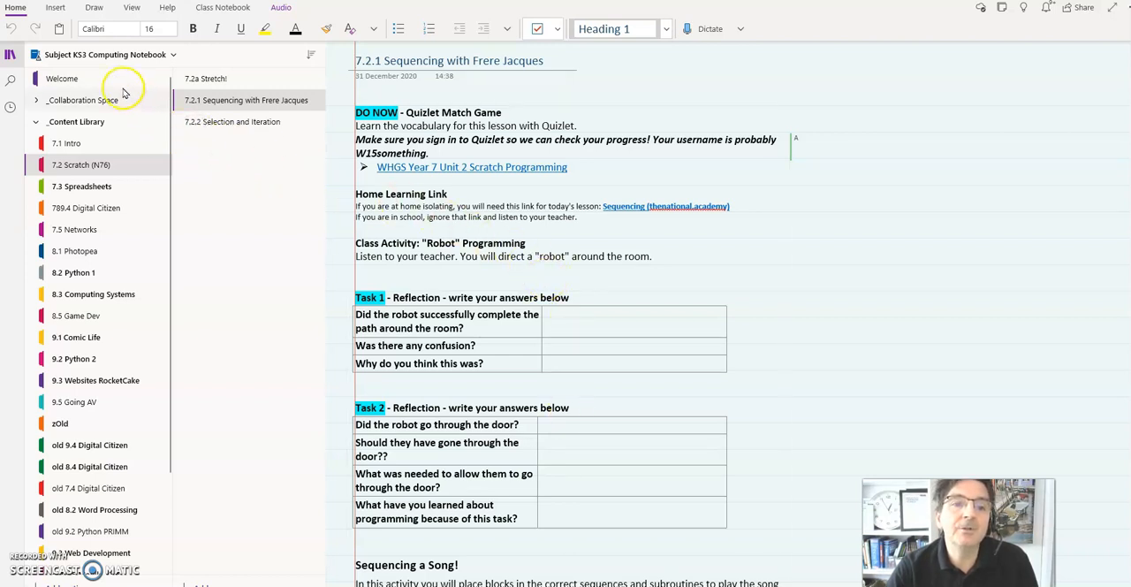
Step: Open the copied 7.2 Scratch (N76) section in the Edtech Demo Class 1 Notebook and collapse all section groups except the Content Library
{"action": "left_click", "coordinate": [75, 57]}
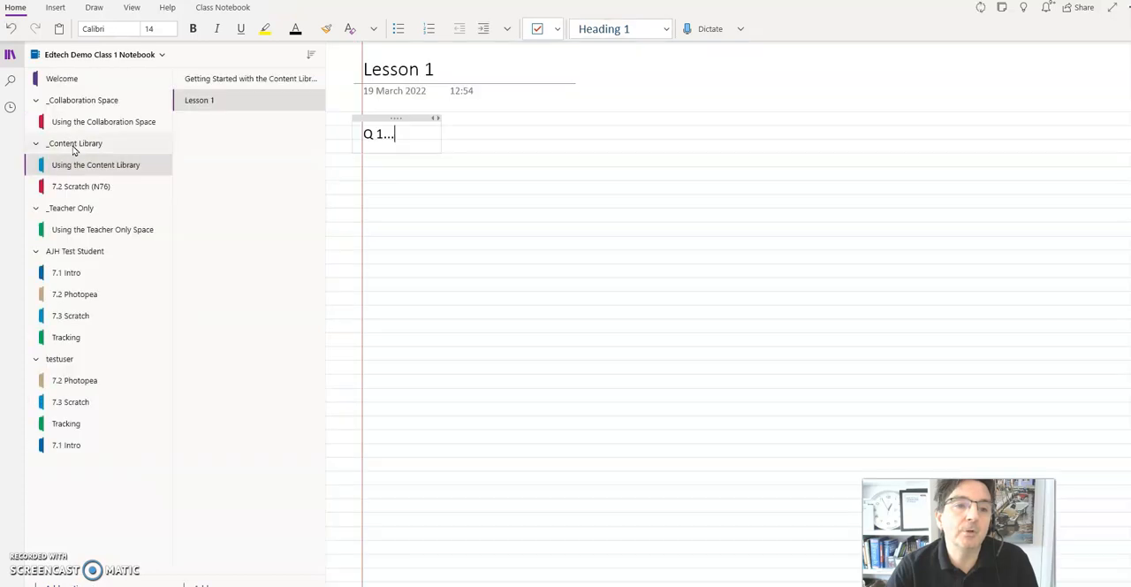
{"action": "left_click", "coordinate": [77, 188]}
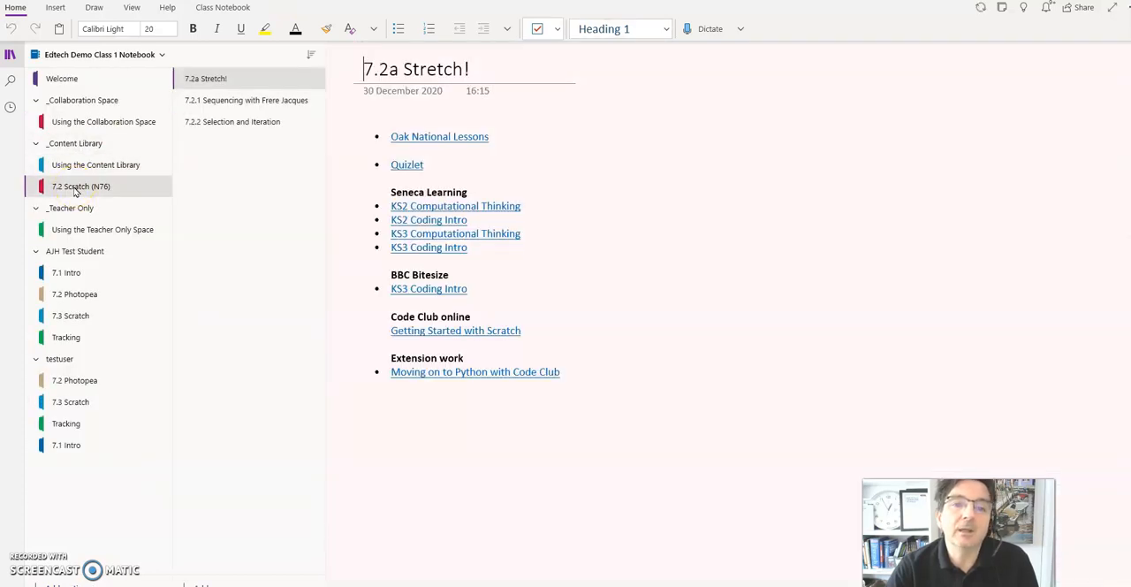
{"action": "left_click", "coordinate": [35, 99]}
{"action": "left_click", "coordinate": [35, 187]}
{"action": "left_click", "coordinate": [35, 208]}
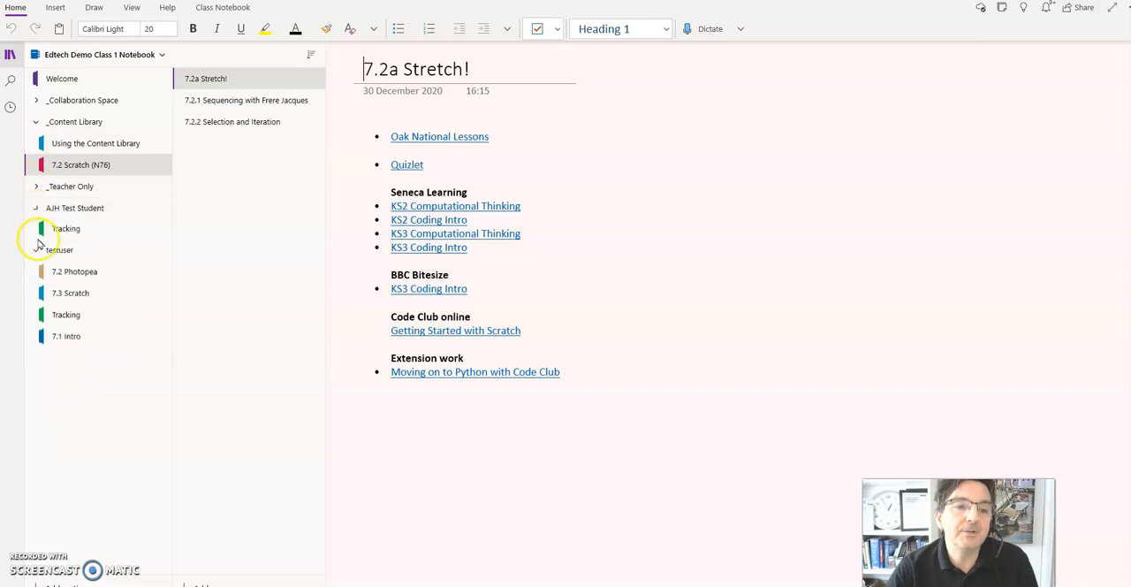
{"action": "left_click", "coordinate": [35, 229]}
{"action": "left_click", "coordinate": [92, 123]}
{"action": "left_click", "coordinate": [96, 124]}
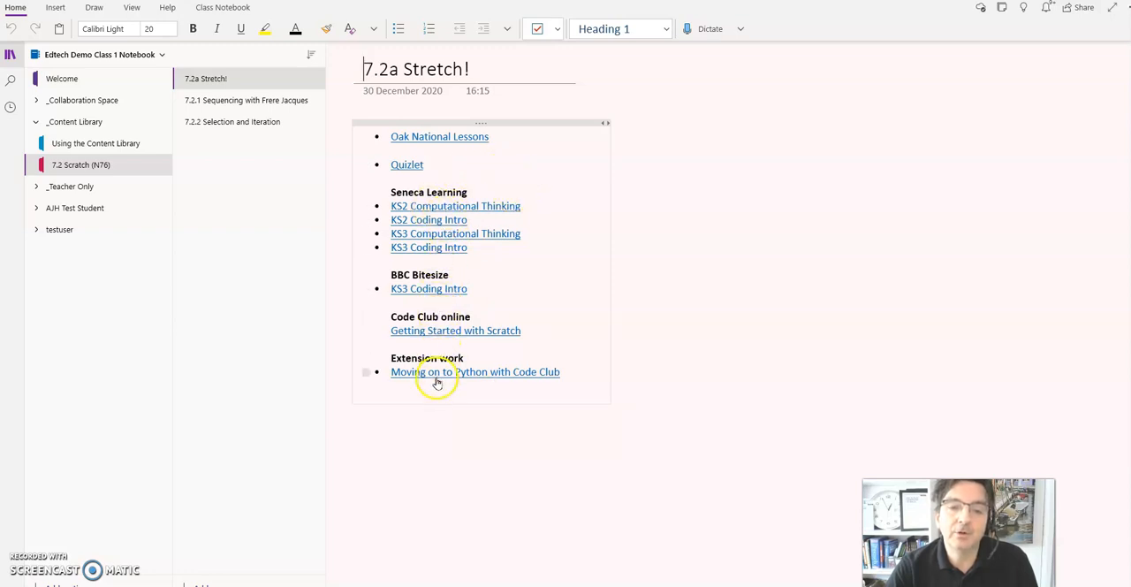
Step: Review the 7.2.1 Sequencing with Frere Jacques page in the copied section, down to the Task 3 activity
{"action": "left_click", "coordinate": [227, 101]}
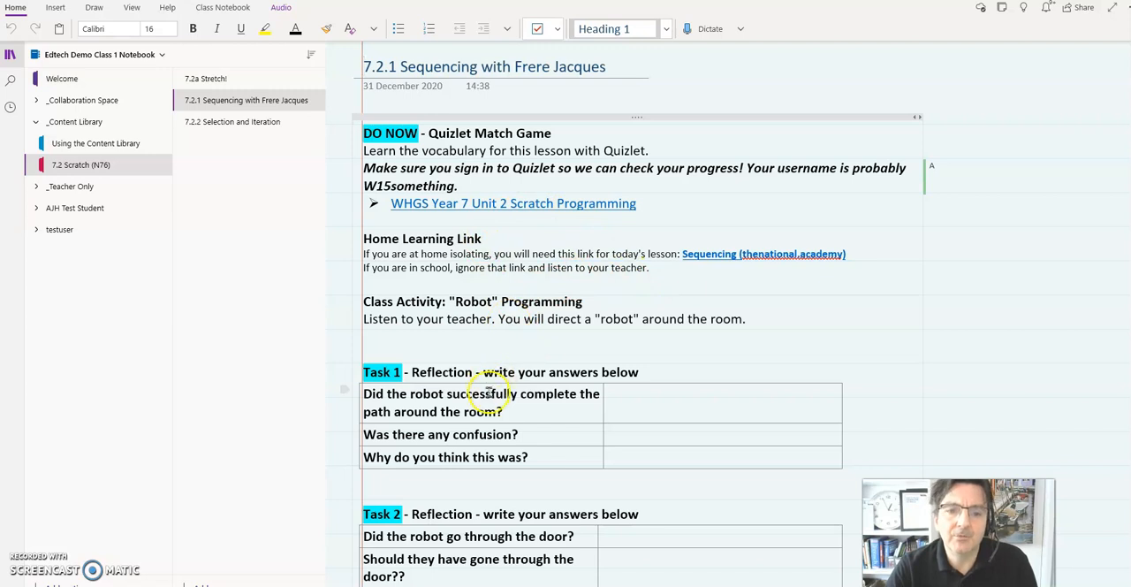
{"action": "scroll", "coordinate": [490, 389], "scroll_direction": "down", "scroll_amount": 3}
{"action": "scroll", "coordinate": [593, 300], "scroll_direction": "down", "scroll_amount": 3}
{"action": "scroll", "coordinate": [505, 316], "scroll_direction": "down", "scroll_amount": 6}
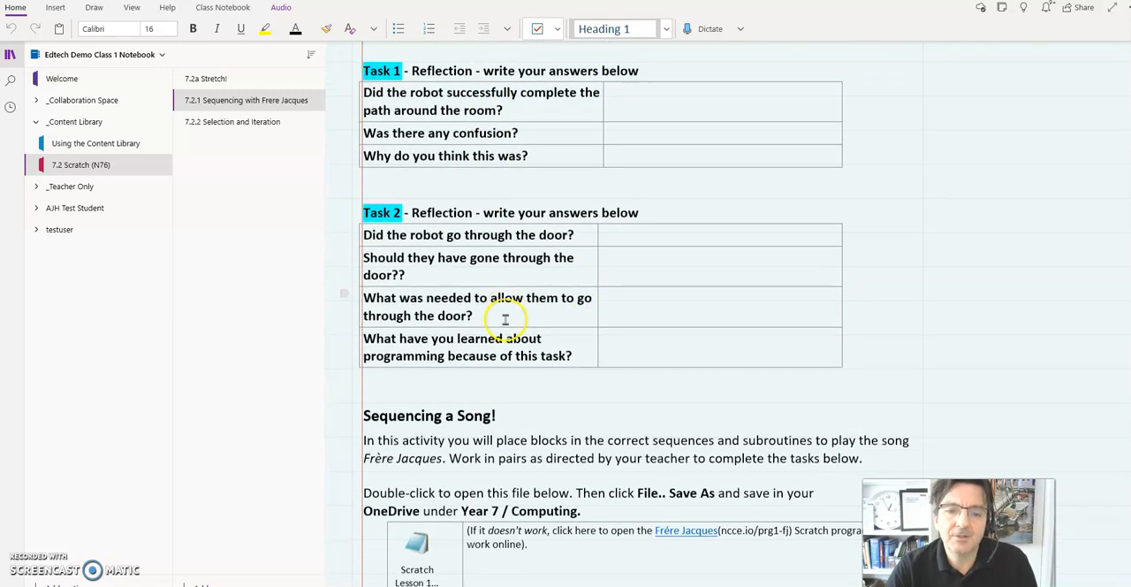
{"action": "scroll", "coordinate": [508, 318], "scroll_direction": "down", "scroll_amount": 4}
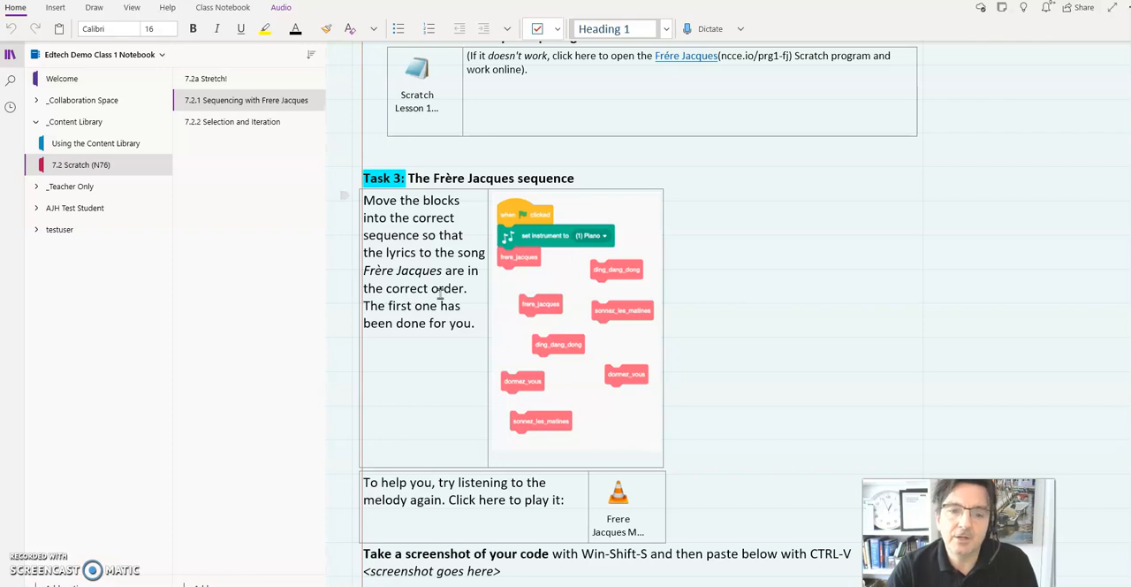
Step: Look back over the song sequencing tasks on the 7.2.1 page and check the neighbouring 7.2.2 Selection and Iteration page before returning to 7.2.1
{"action": "left_click", "coordinate": [435, 306]}
{"action": "scroll", "coordinate": [435, 305], "scroll_direction": "up", "scroll_amount": 8}
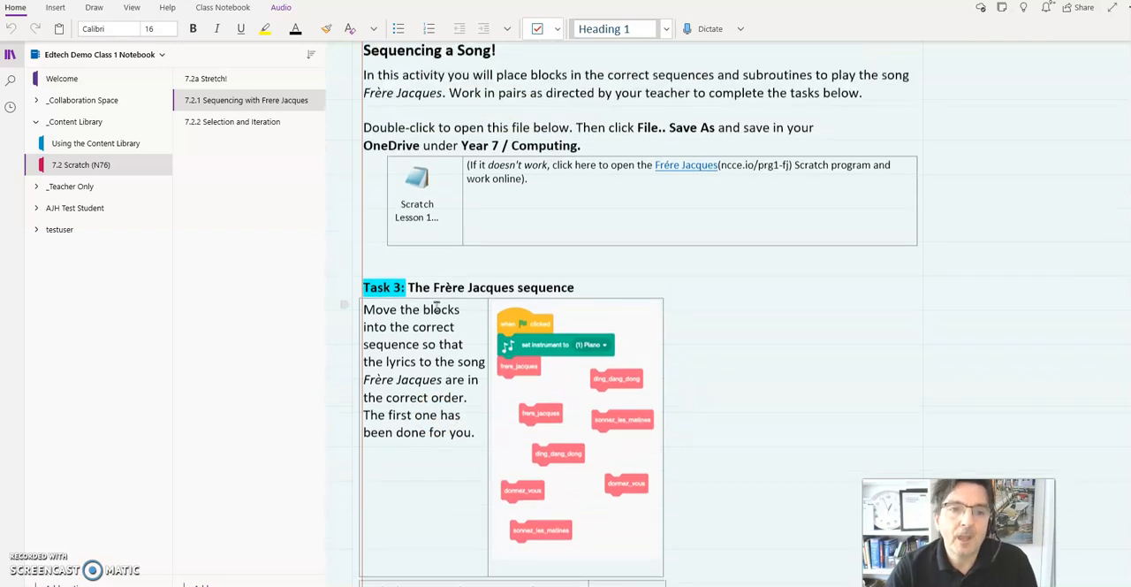
{"action": "left_click", "coordinate": [209, 121]}
{"action": "left_click", "coordinate": [212, 102]}
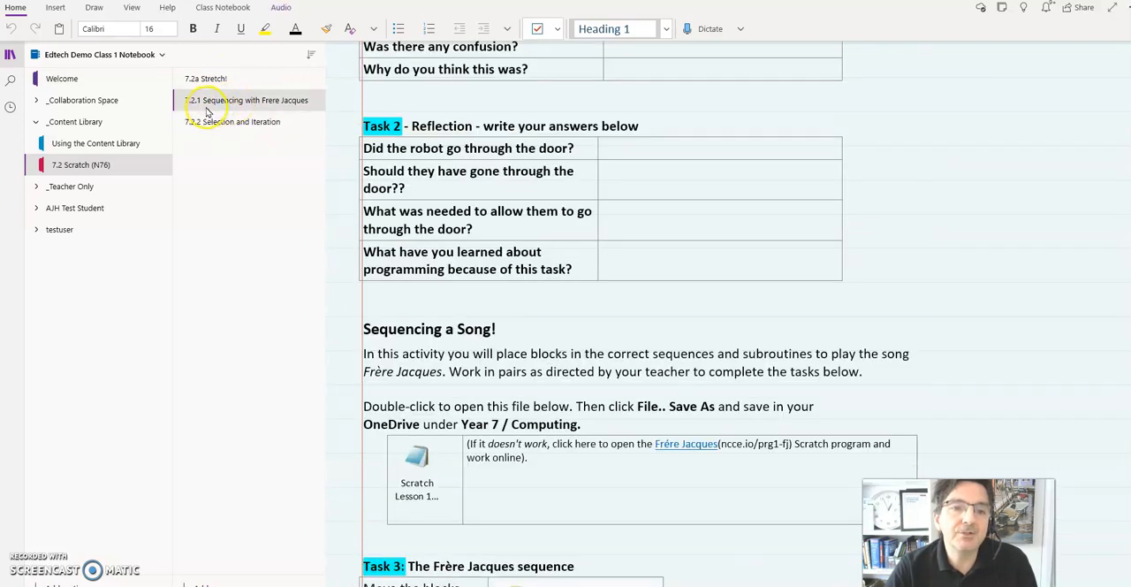
Step: Expand the first student's sections and distribute the 7.2.1 Sequencing with Frere Jacques page to all students' 7.3 Scratch section
{"action": "left_click", "coordinate": [36, 209]}
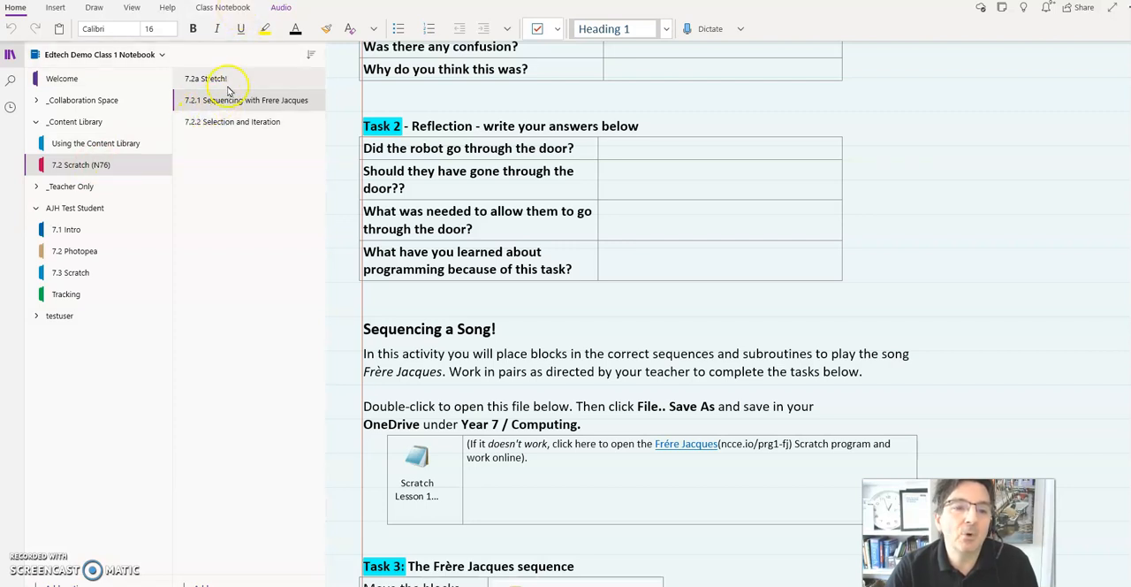
{"action": "left_click", "coordinate": [228, 8]}
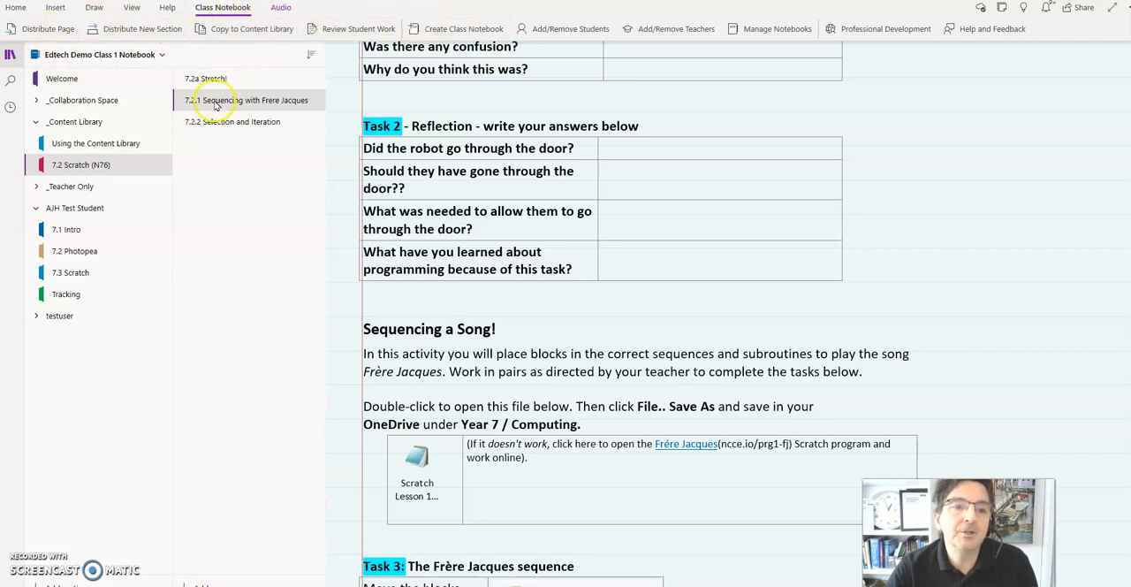
{"action": "left_click", "coordinate": [46, 29]}
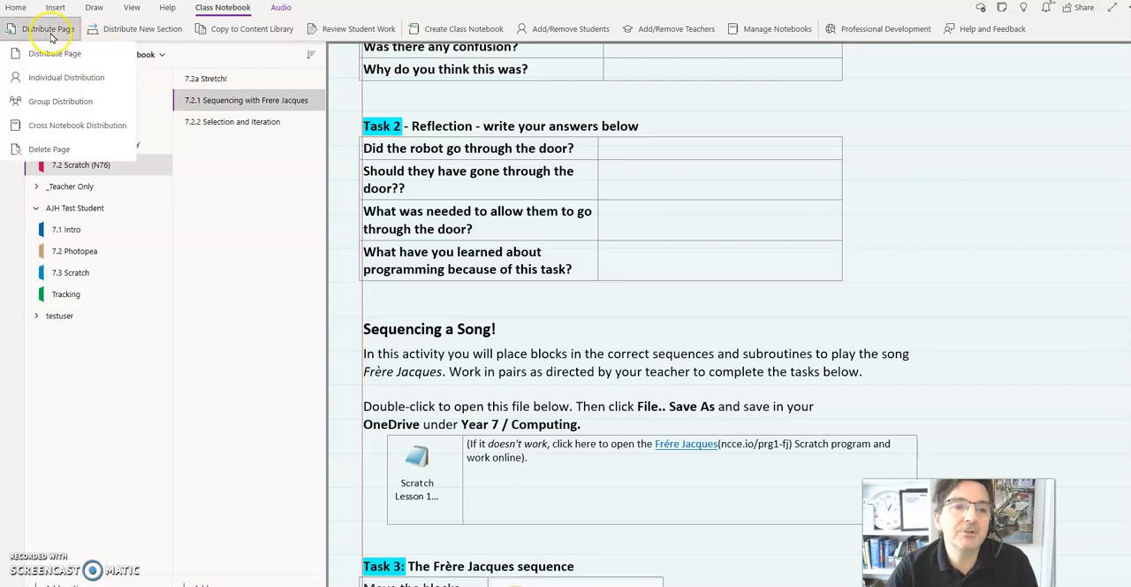
{"action": "left_click", "coordinate": [60, 64]}
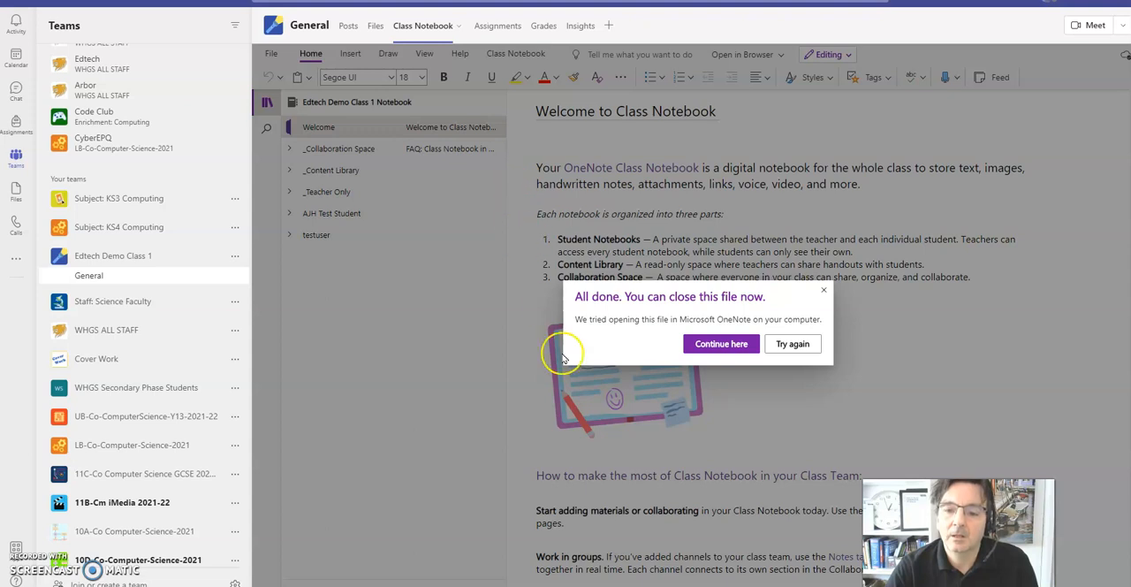
{"action": "left_click", "coordinate": [739, 346]}
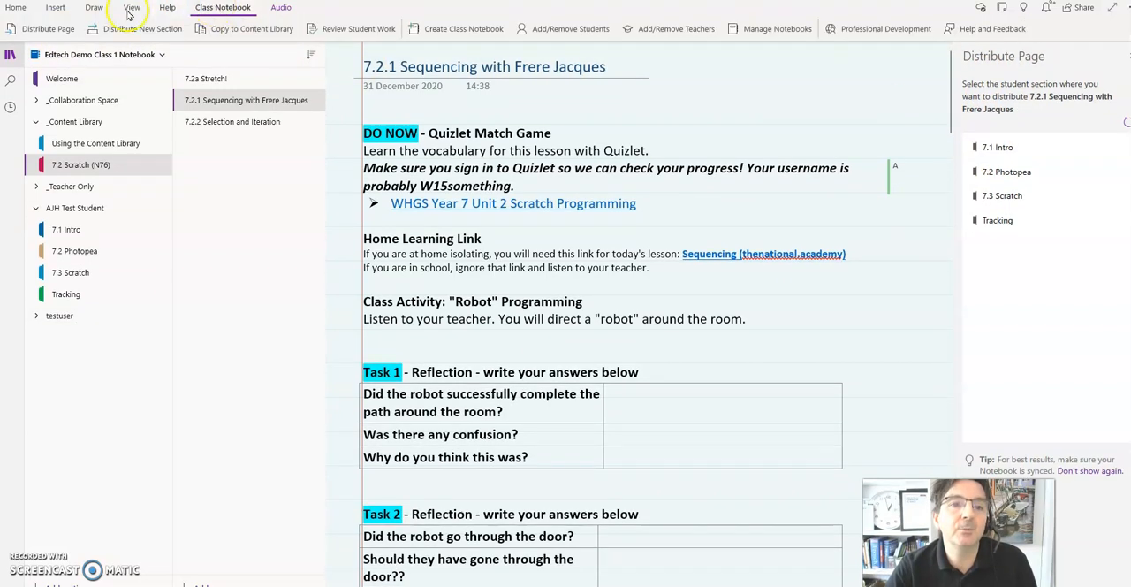
{"action": "left_click", "coordinate": [39, 29]}
{"action": "left_click", "coordinate": [52, 53]}
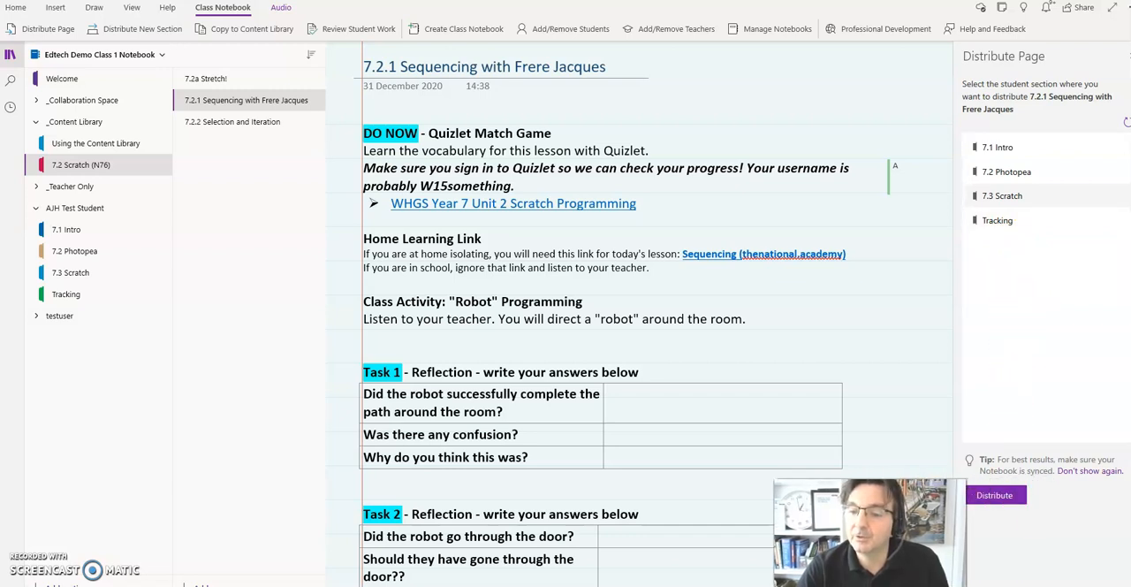
{"action": "left_click", "coordinate": [1010, 500]}
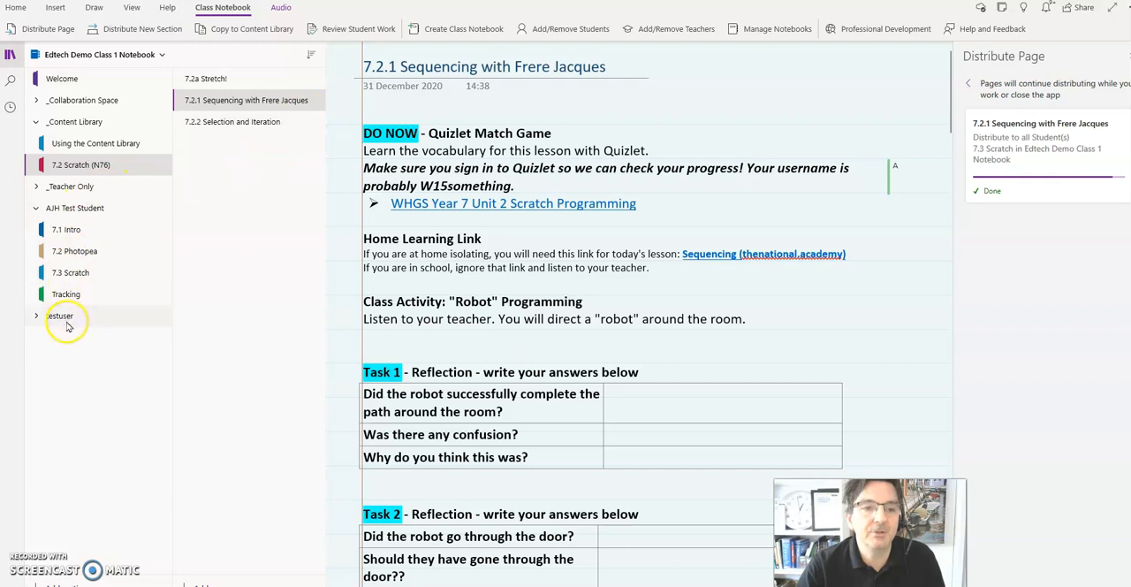
Step: Check the distributed 7.2.1 Sequencing with Frere Jacques page in both students' 7.3 Scratch sections and close the distribution pane
{"action": "left_click", "coordinate": [35, 319]}
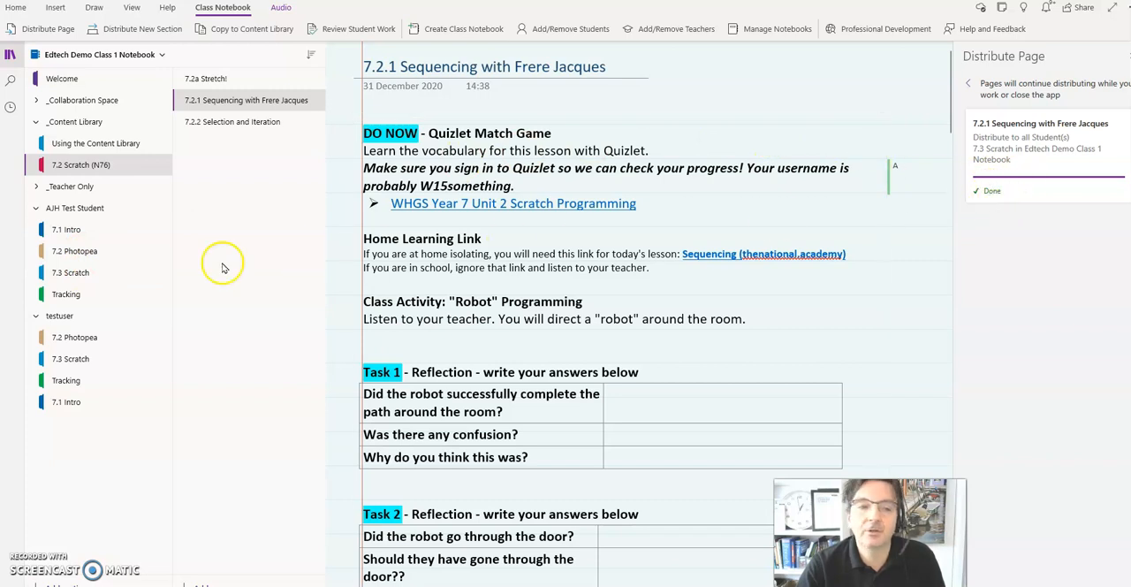
{"action": "left_click", "coordinate": [78, 274]}
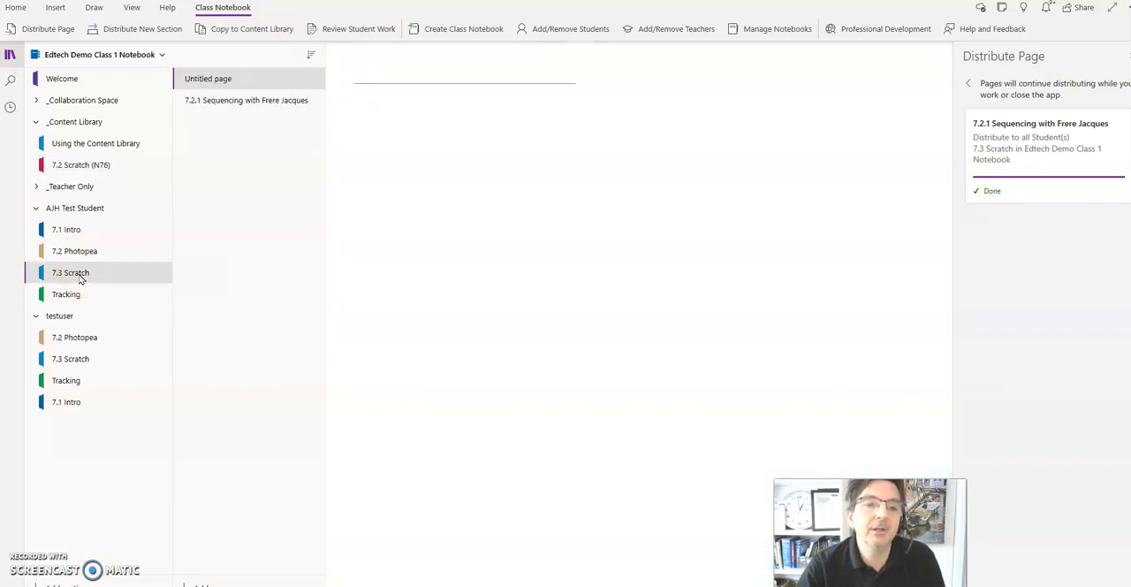
{"action": "left_click", "coordinate": [211, 103]}
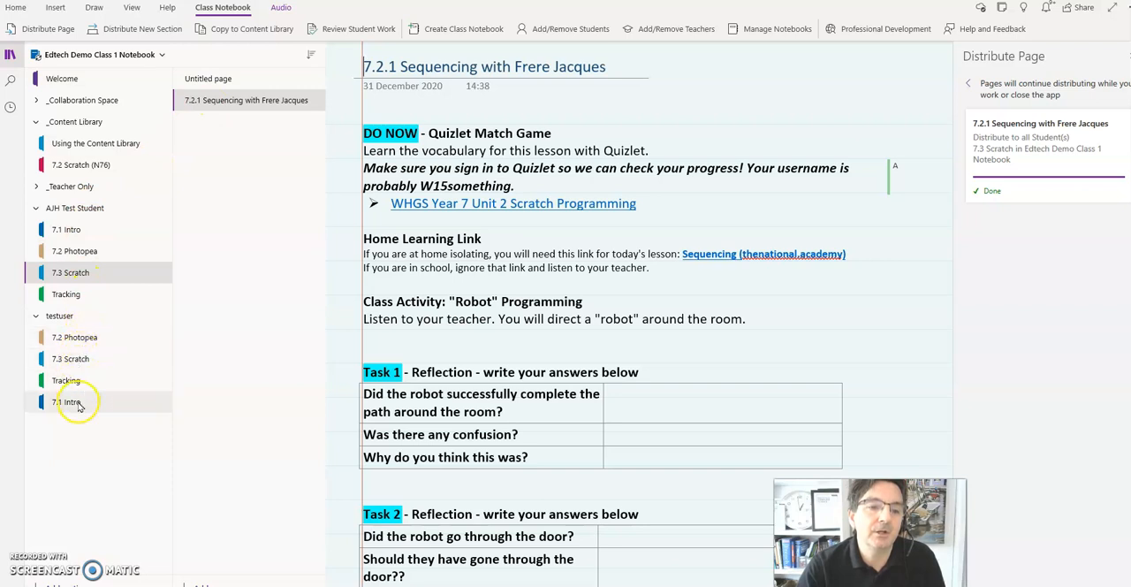
{"action": "left_click", "coordinate": [71, 359]}
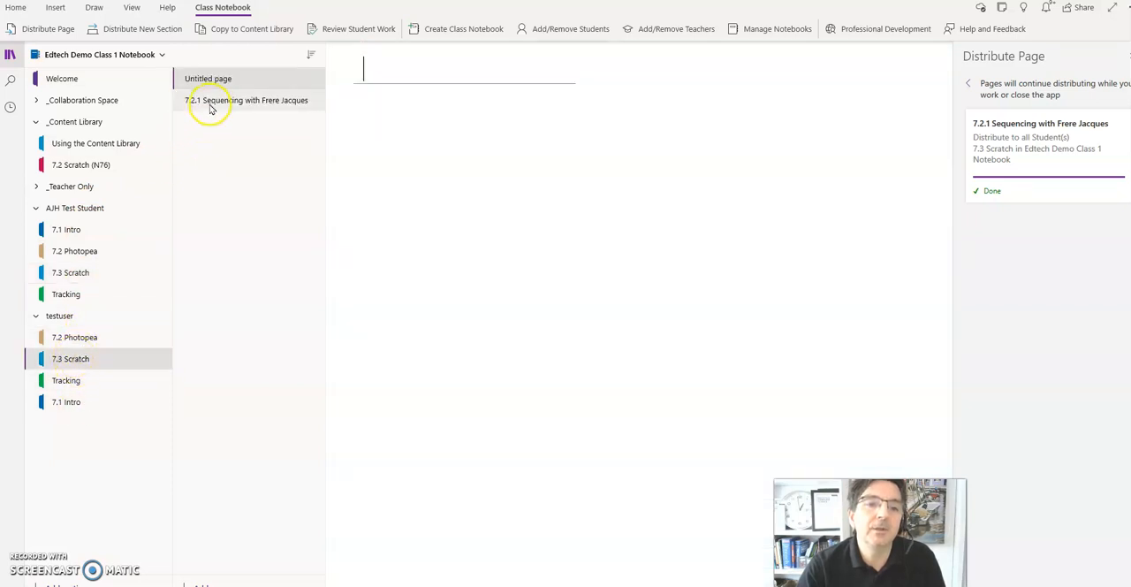
{"action": "left_click", "coordinate": [210, 102]}
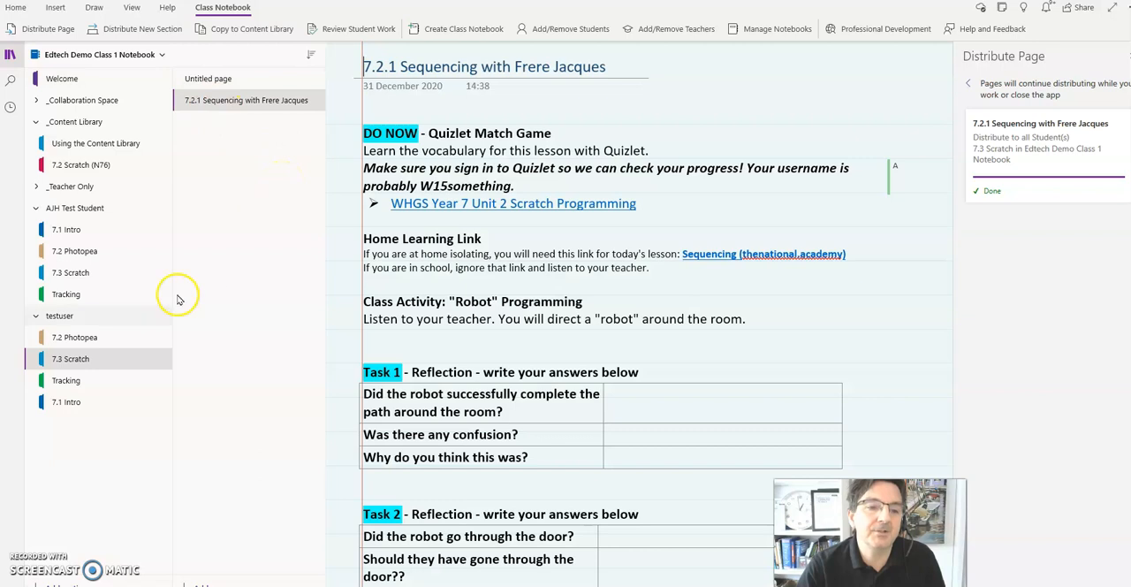
{"action": "left_click", "coordinate": [82, 276]}
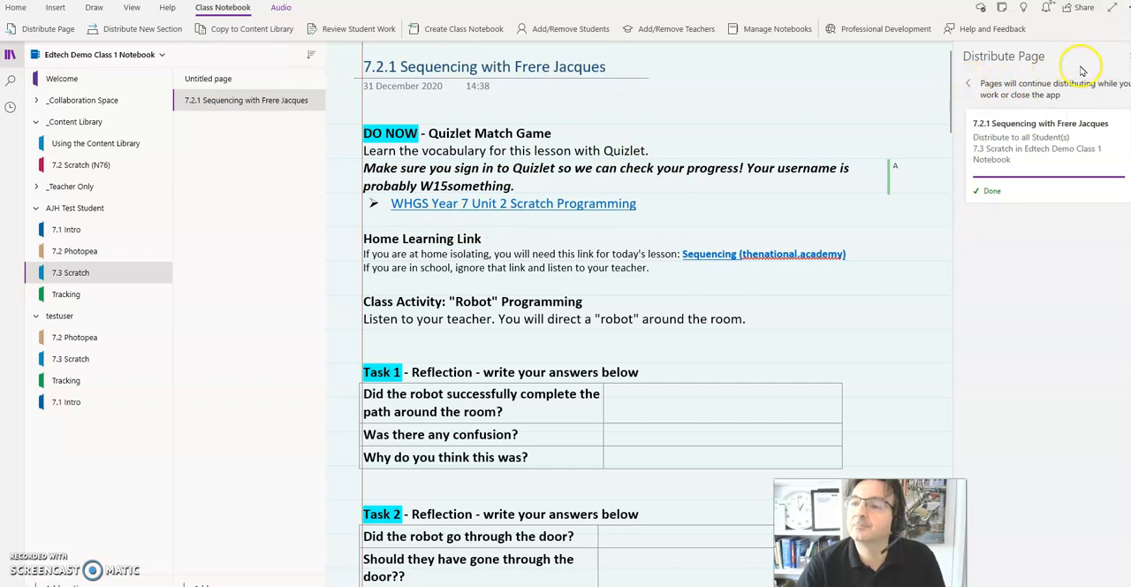
{"action": "left_click", "coordinate": [1125, 59]}
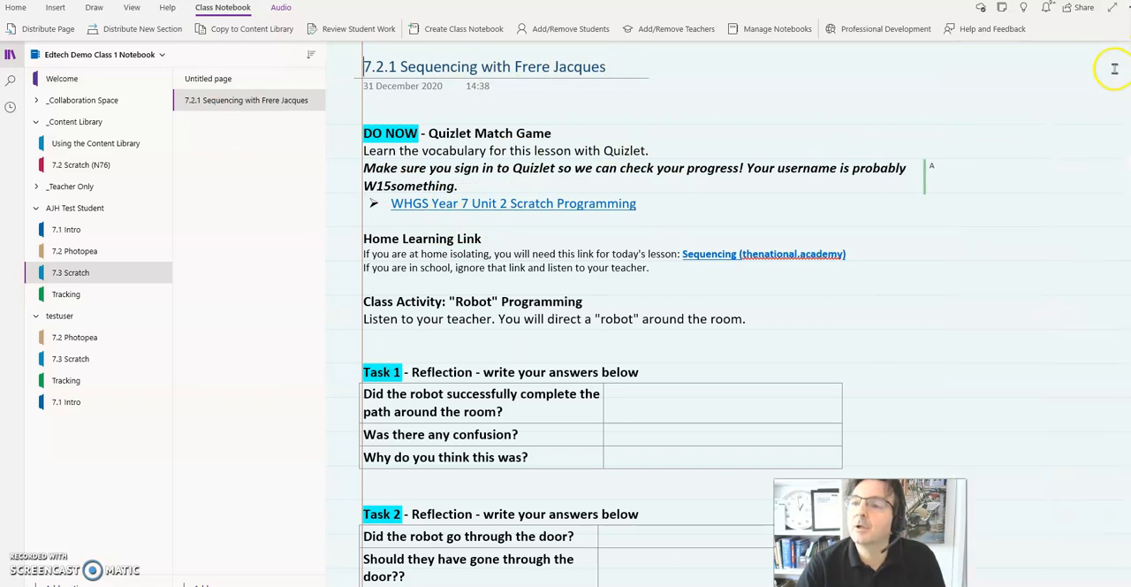